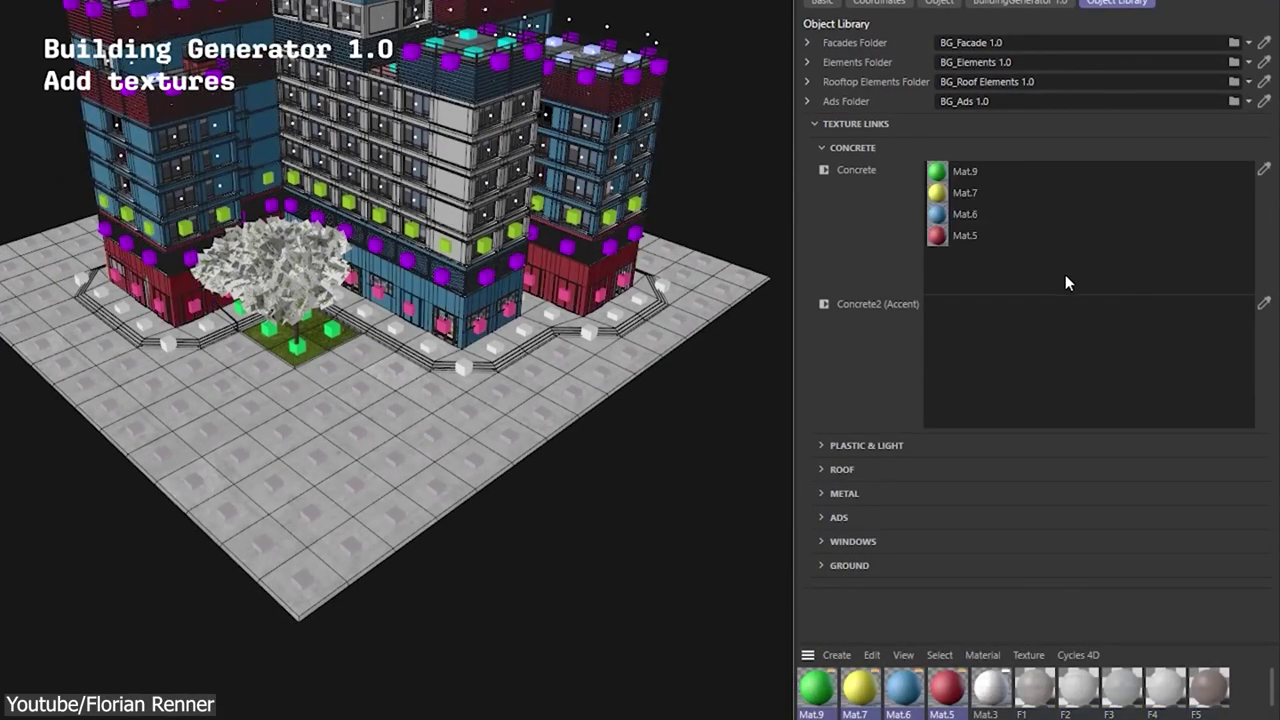
Step: Step the Concrete F1 and F2 texture numbers, then show the object library and texture links
{"action": "left_click", "coordinate": [1022, 2]}
{"action": "left_click", "coordinate": [848, 617]}
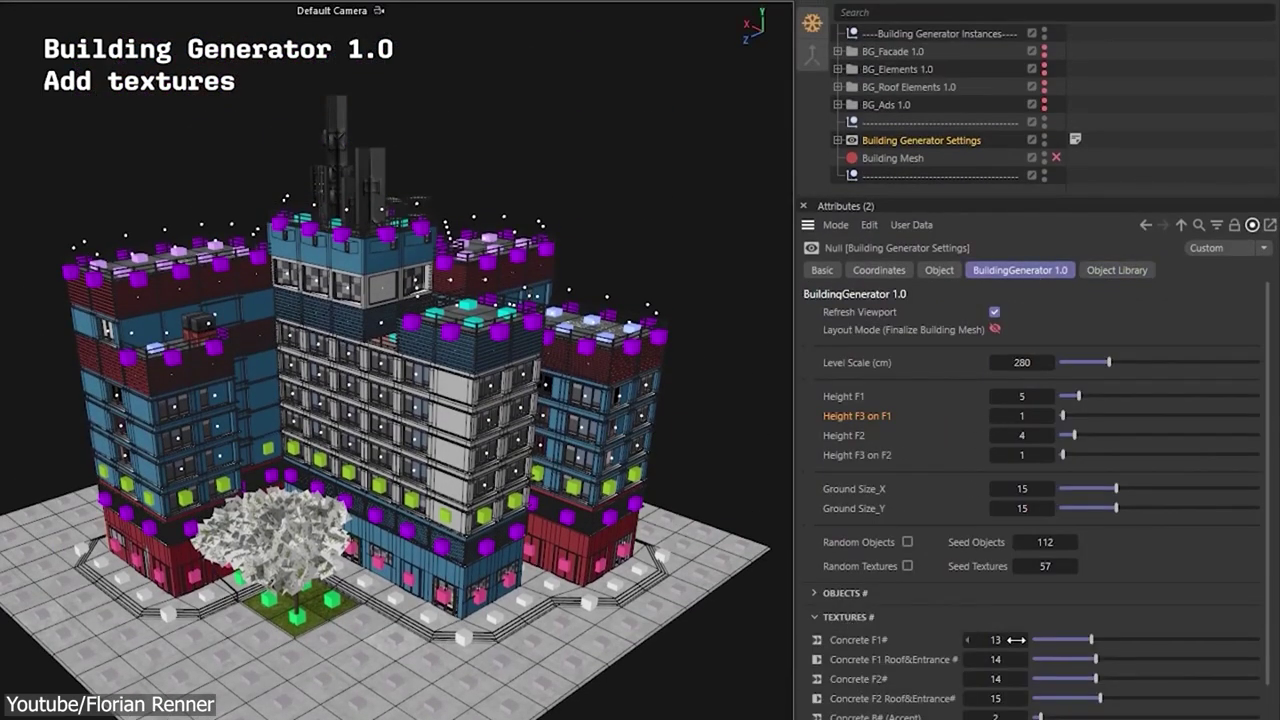
{"action": "left_click", "coordinate": [1023, 640]}
{"action": "left_click", "coordinate": [1025, 562]}
{"action": "left_click", "coordinate": [860, 502]}
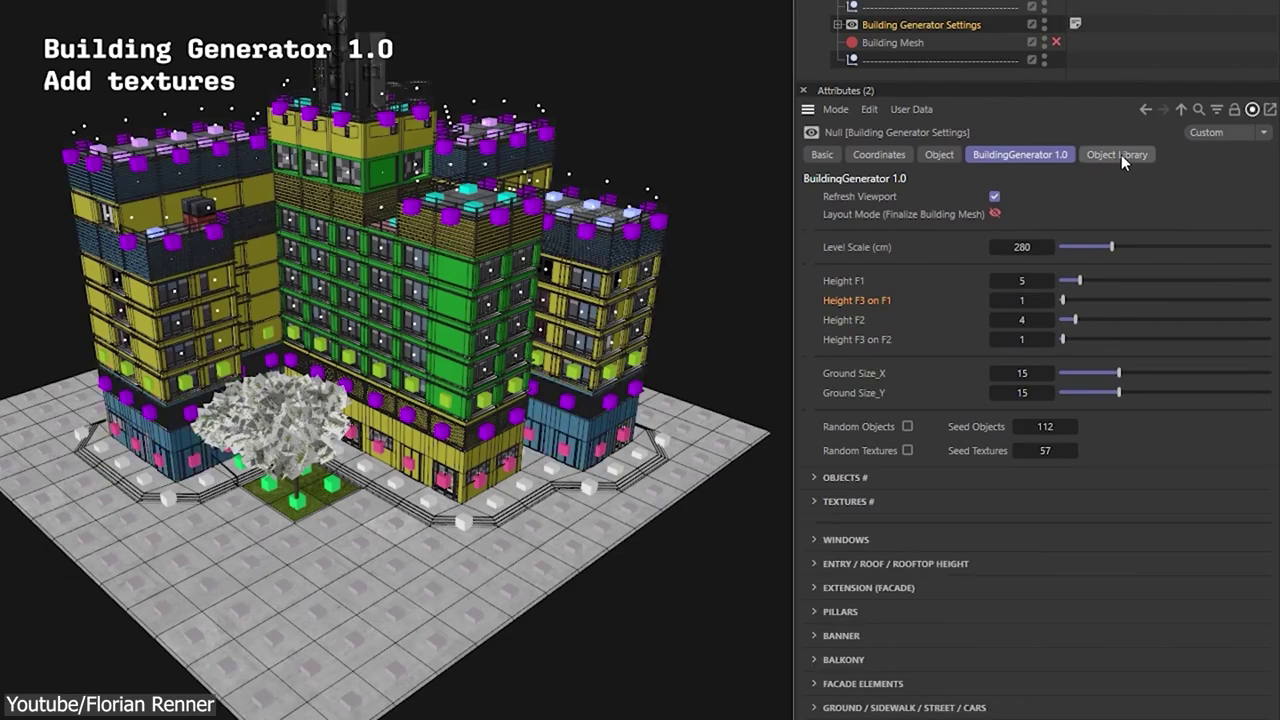
{"action": "left_click", "coordinate": [1117, 154]}
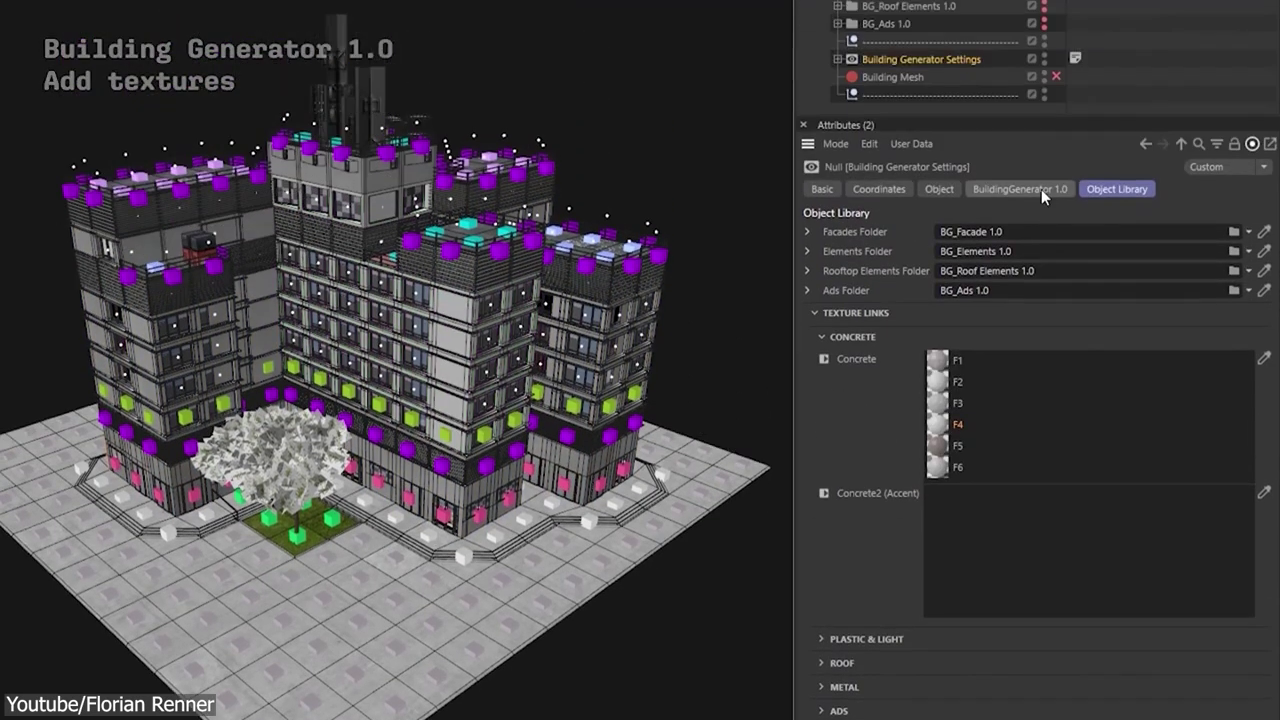
Step: Expand Windows, set Facade Scatter (B) to 25% and the level arrangement to RANDOM
{"action": "left_click", "coordinate": [1020, 2]}
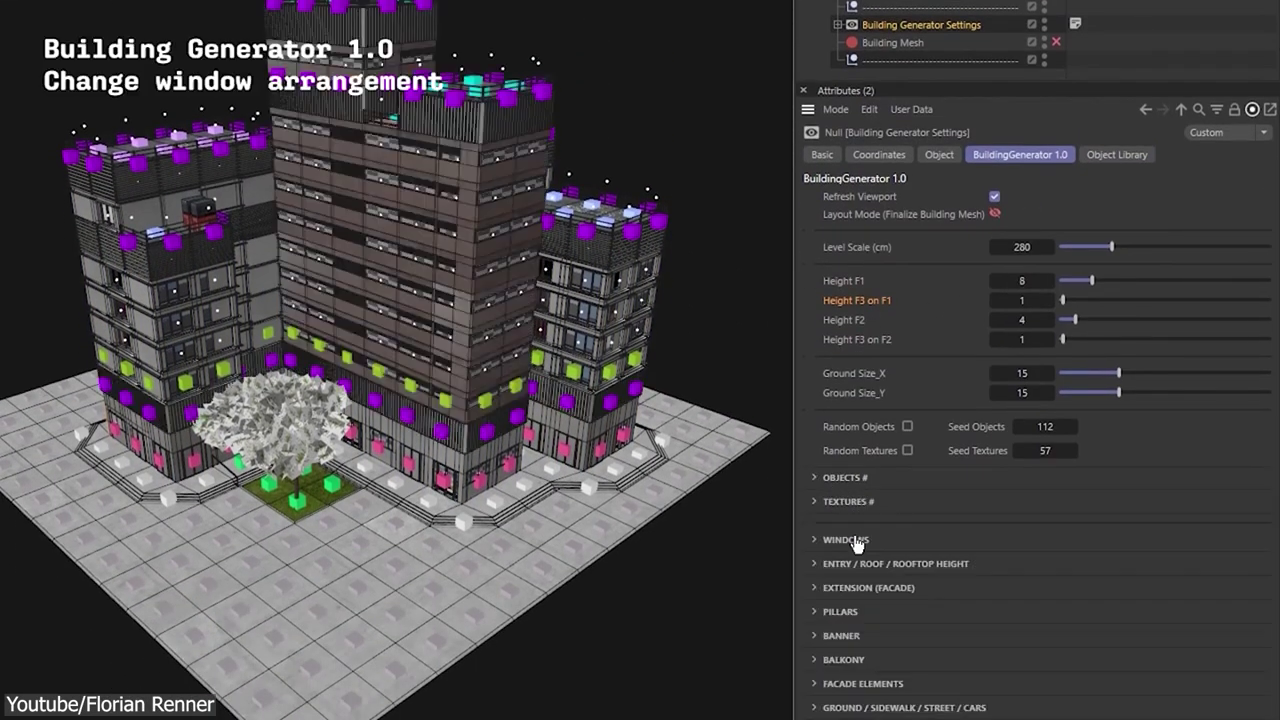
{"action": "left_click", "coordinate": [848, 540]}
{"action": "scroll", "coordinate": [857, 541], "scroll_direction": "down", "scroll_amount": 1}
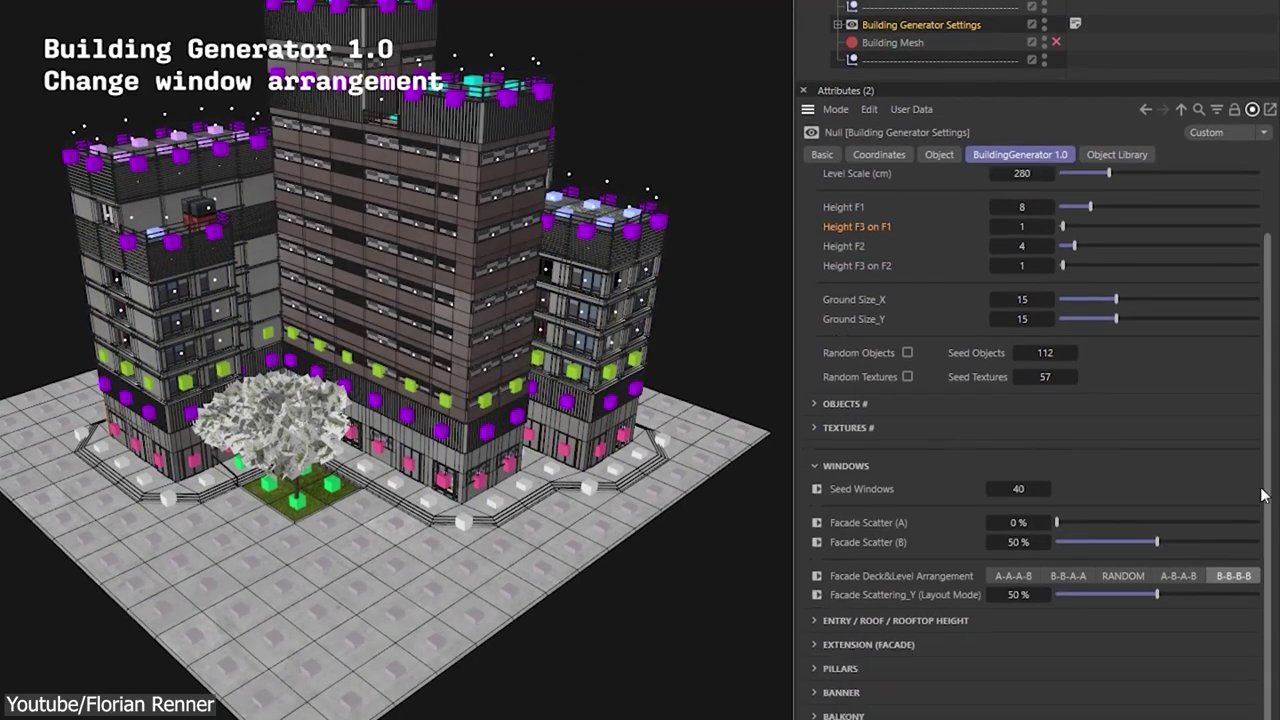
{"action": "left_click_drag", "start_coordinate": [1086, 539], "coordinate": [1127, 580]}
{"action": "left_click", "coordinate": [1123, 576]}
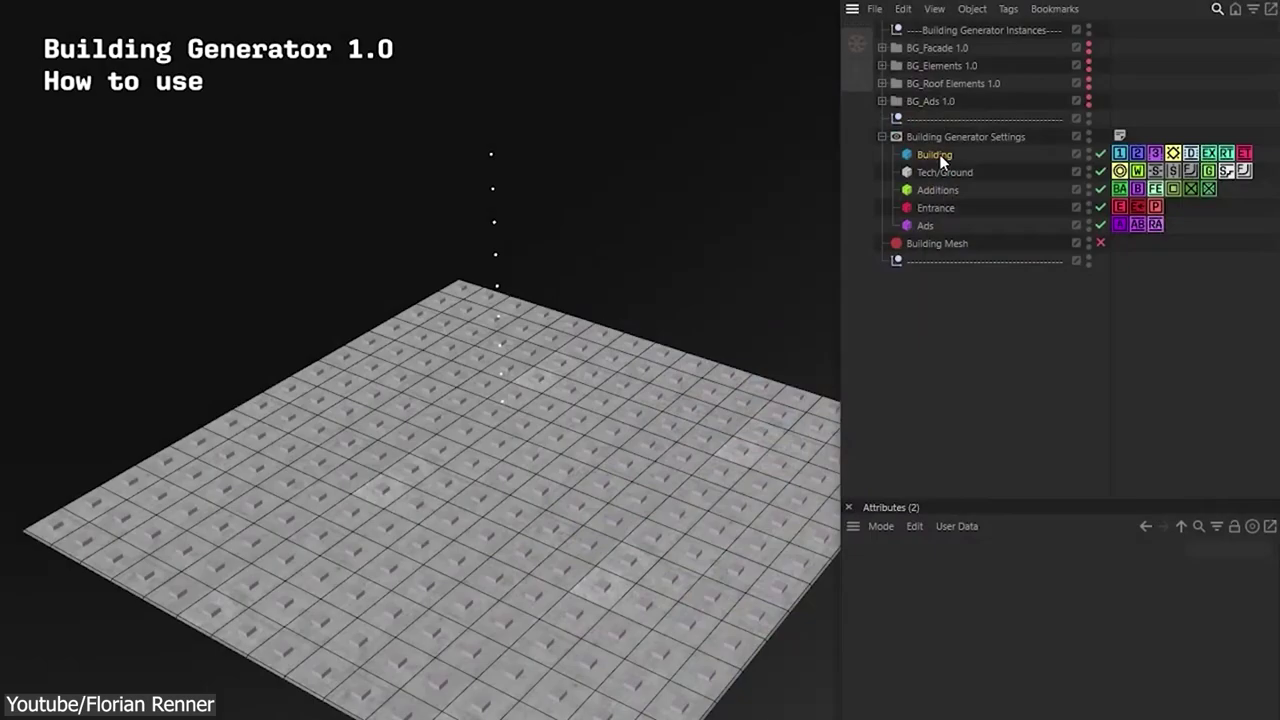
Step: Erase the left and right columns from the Building layer's selection to narrow the building
{"action": "left_click", "coordinate": [1119, 153]}
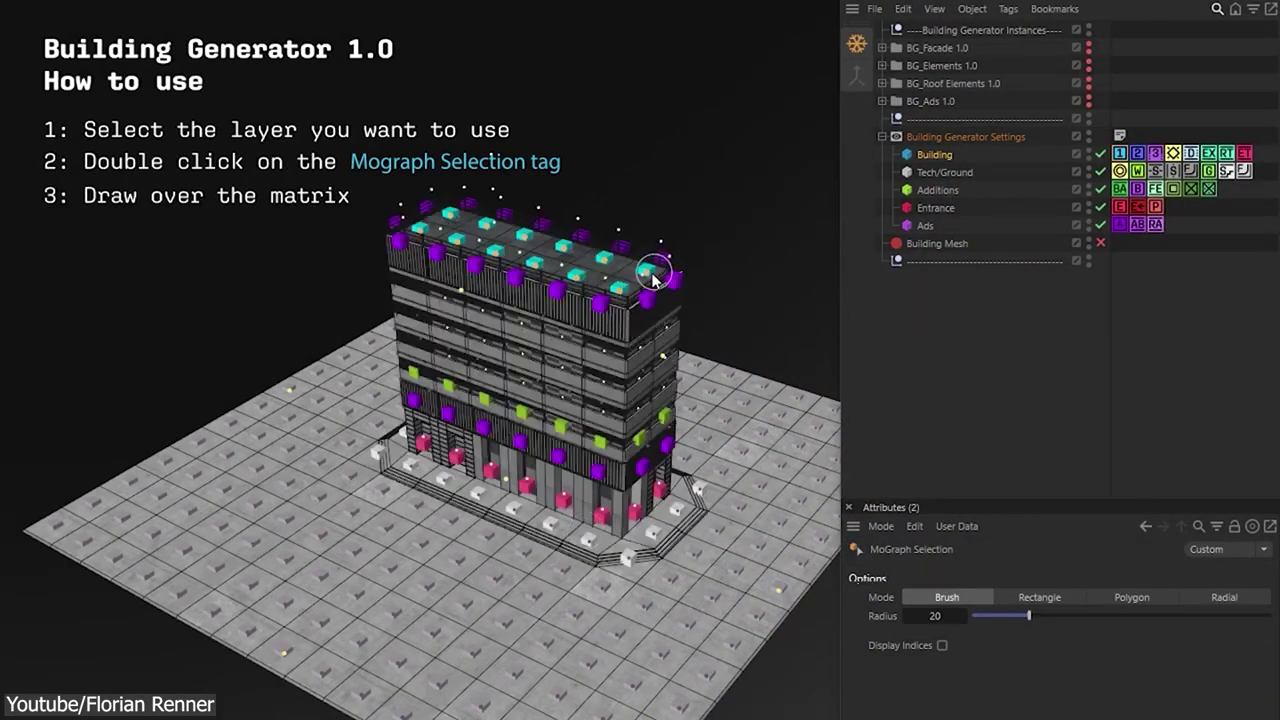
{"action": "mouse_move", "coordinate": [652, 280]}
{"action": "left_mouse_down", "text": "ctrl"}
{"action": "mouse_move", "coordinate": [614, 306]}
{"action": "mouse_move", "coordinate": [642, 437]}
{"action": "left_mouse_up", "text": "ctrl"}
{"action": "left_click_drag", "start_coordinate": [385, 255], "coordinate": [415, 470], "text": "ctrl"}
{"action": "left_click", "coordinate": [933, 167]}
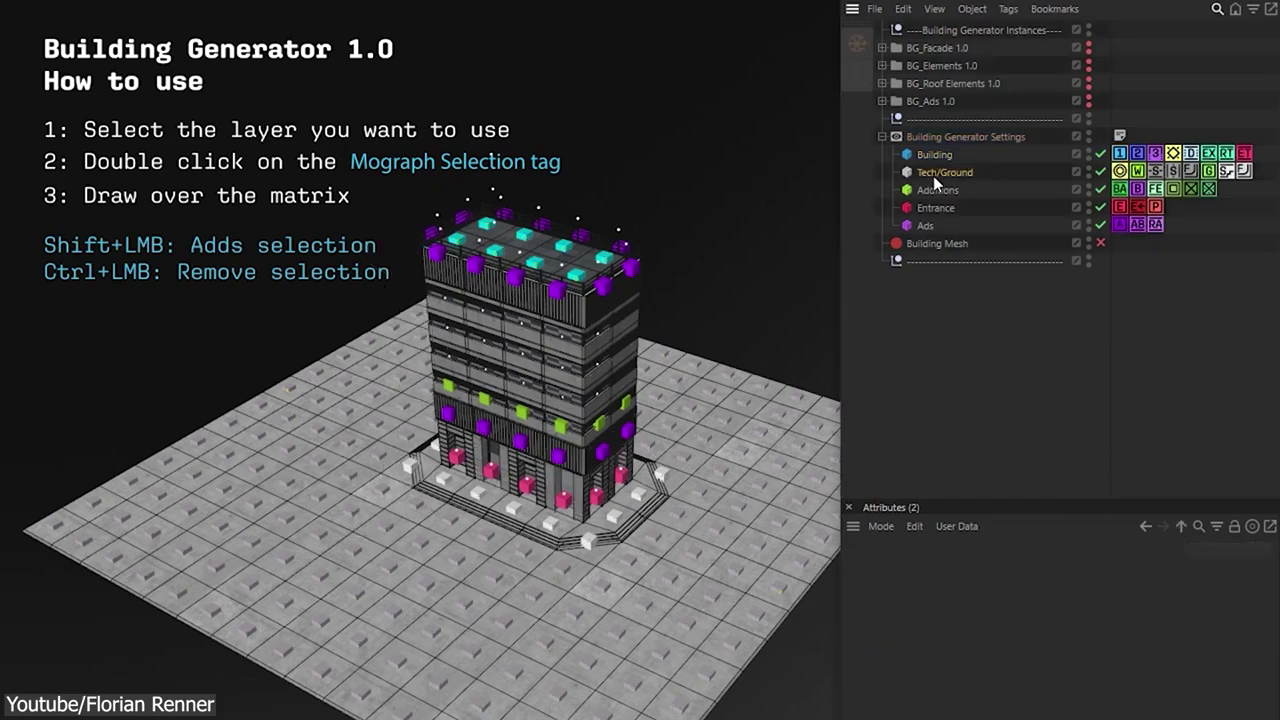
Step: Paint the Building and Tech/Ground selections to add the building and a treed green patch
{"action": "left_click", "coordinate": [933, 155]}
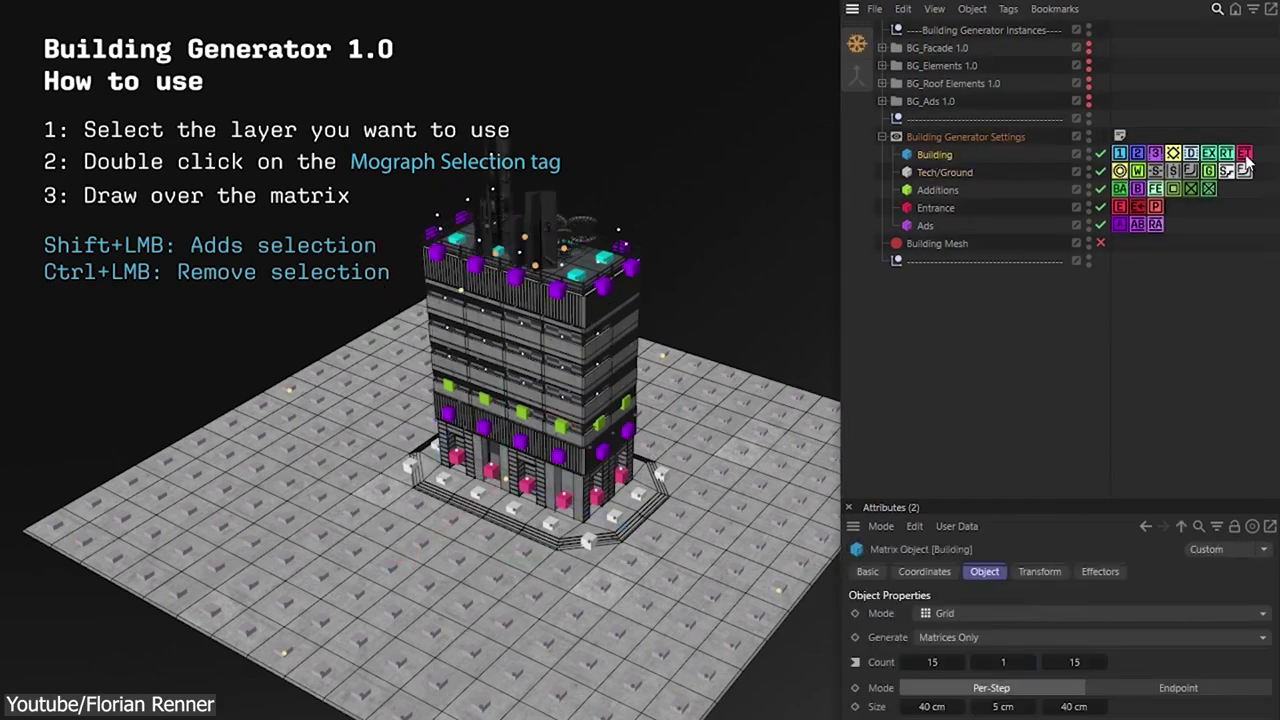
{"action": "double_click", "coordinate": [1191, 153]}
{"action": "left_click", "coordinate": [959, 174]}
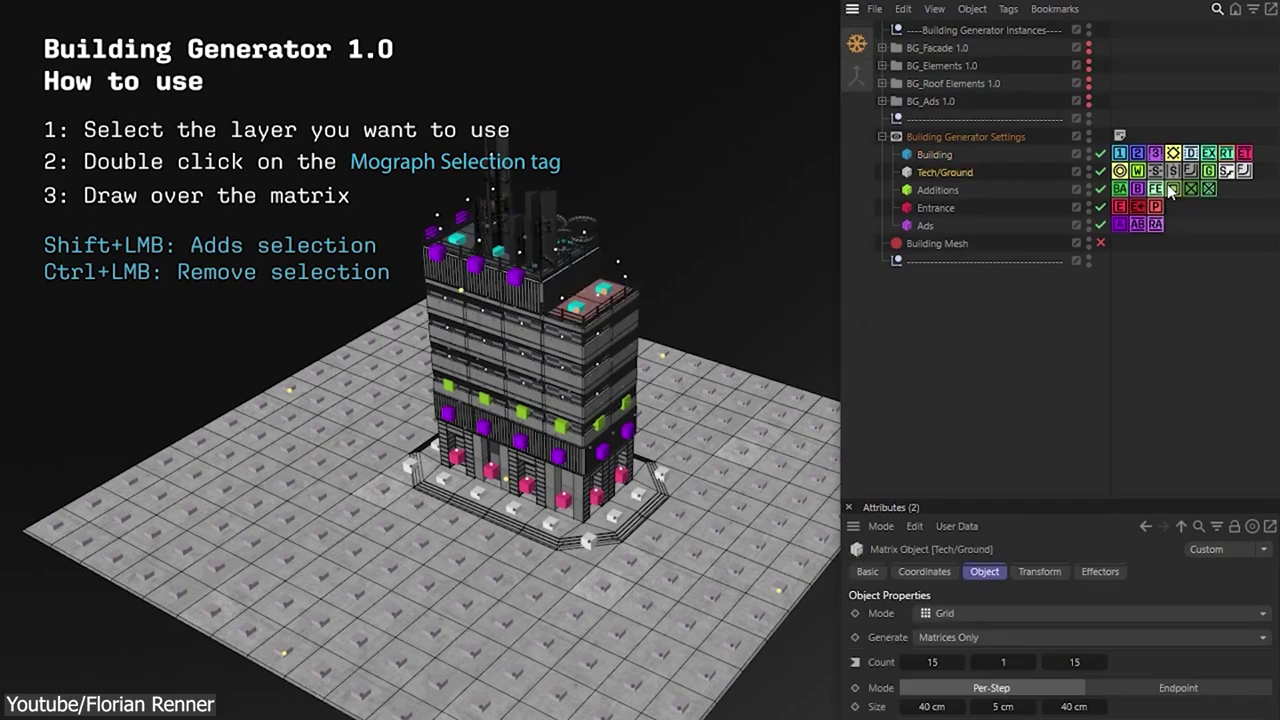
{"action": "double_click", "coordinate": [1209, 171]}
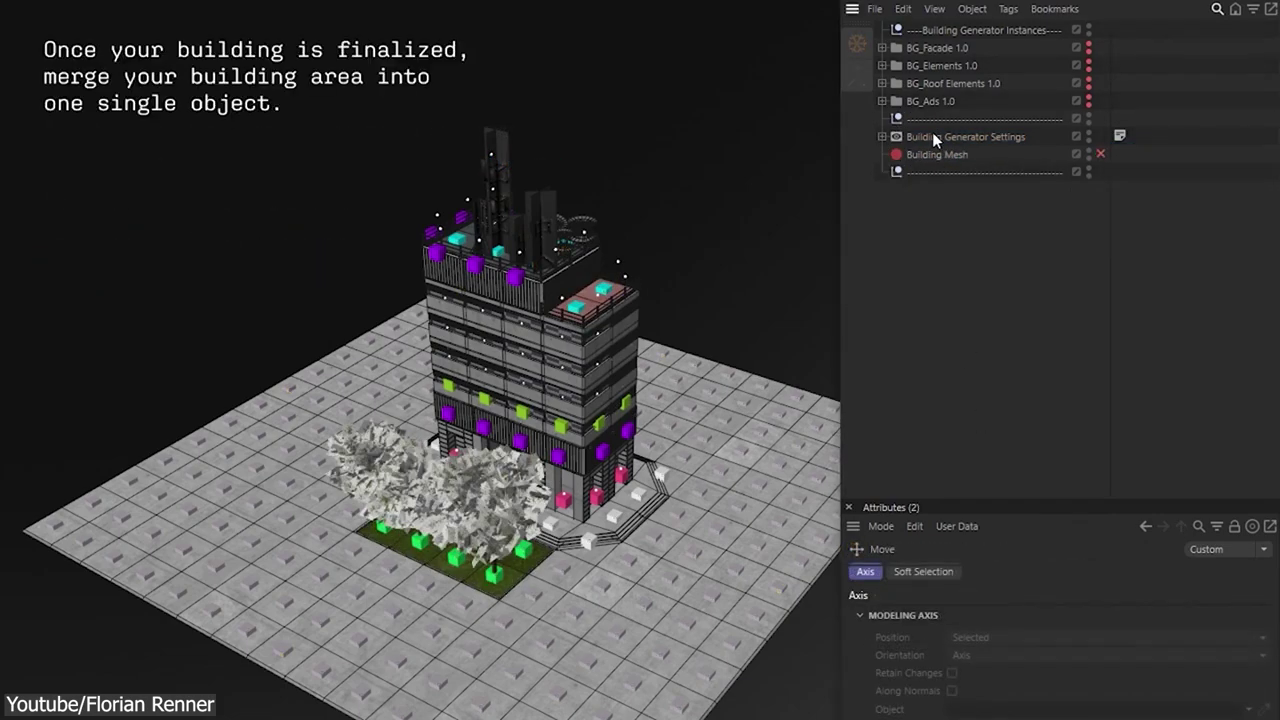
Step: Enable Layout Mode on Building Generator Settings, then convert Building Mesh into a polygon object
{"action": "left_click", "coordinate": [933, 136]}
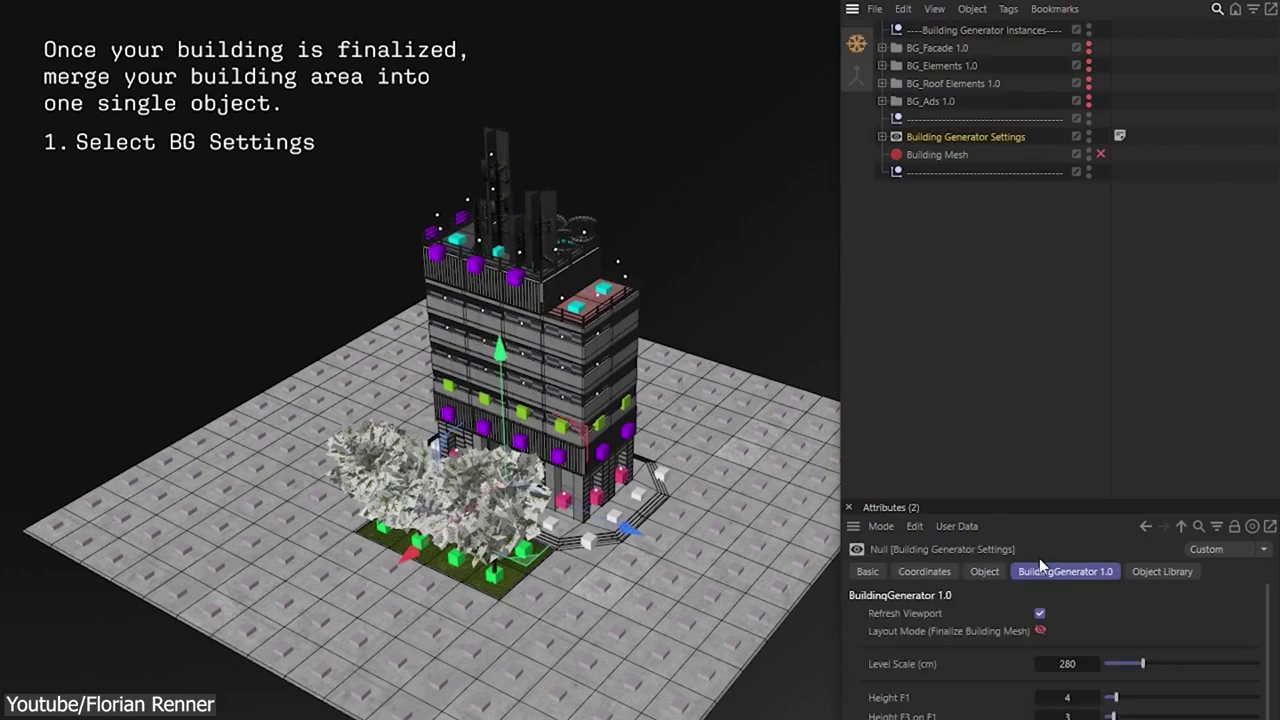
{"action": "left_click", "coordinate": [1040, 631]}
{"action": "left_click", "coordinate": [930, 157]}
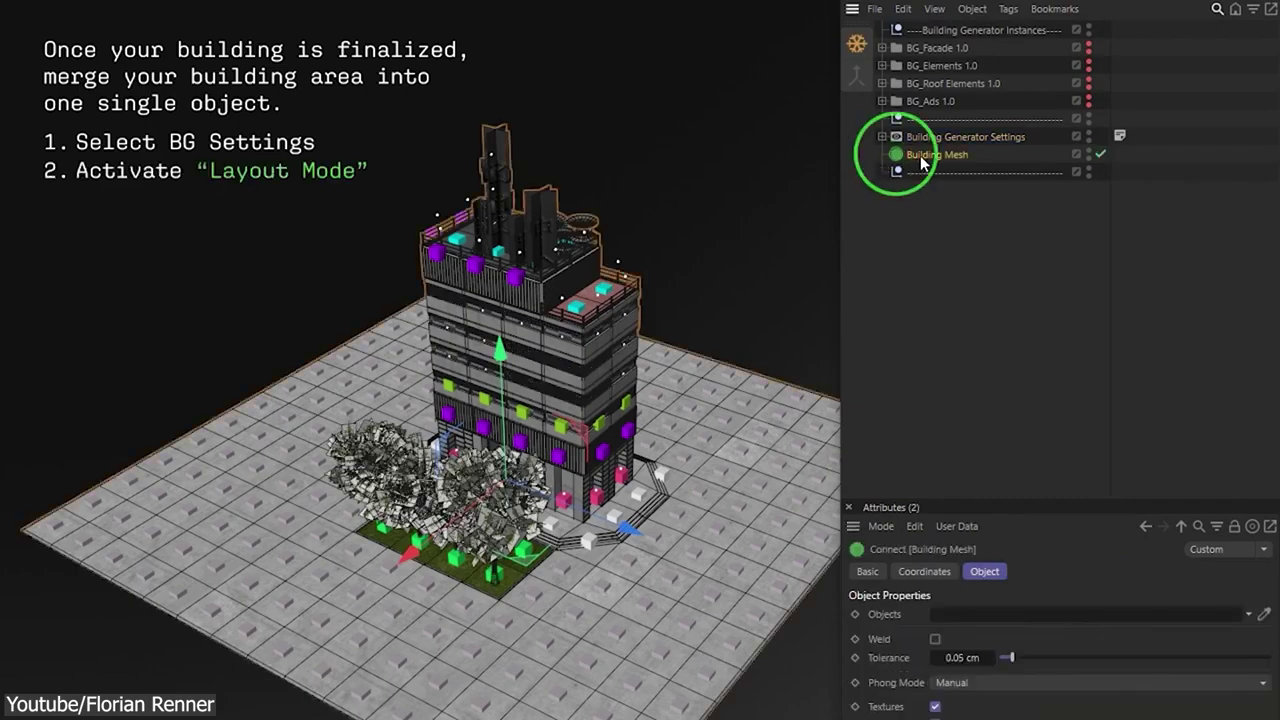
{"action": "left_click", "coordinate": [928, 172]}
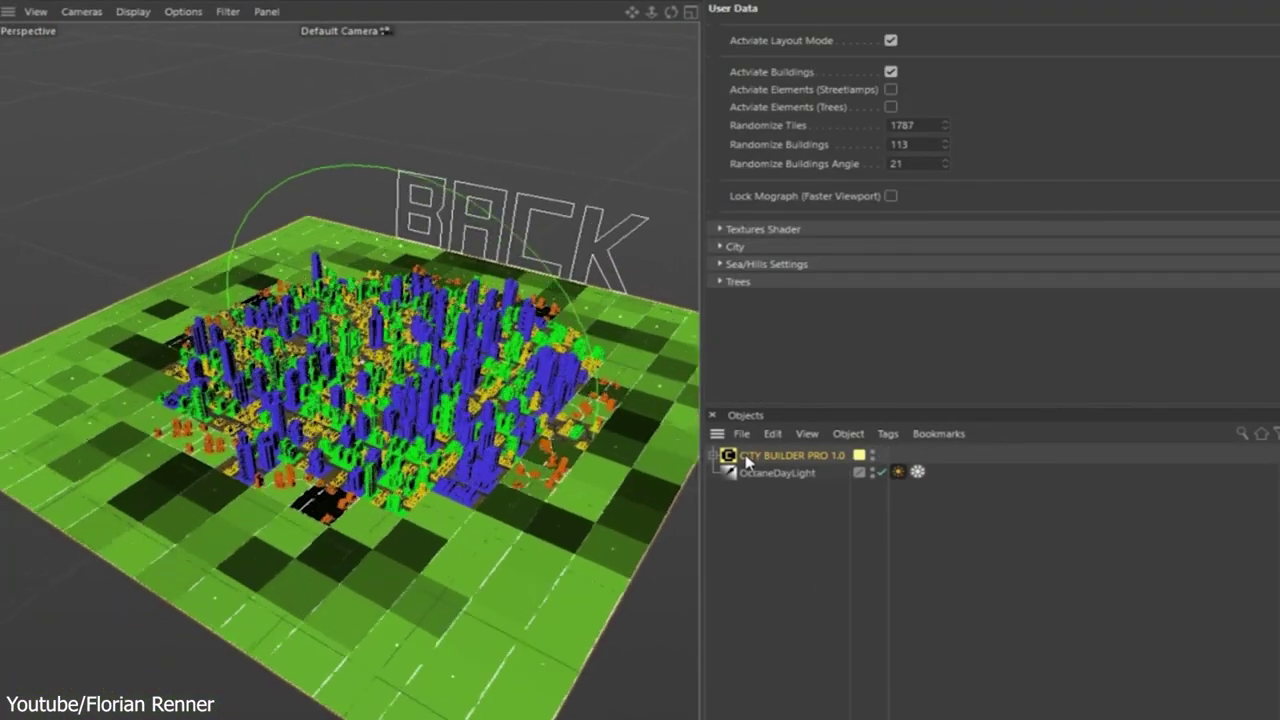
Step: Test Spread Tiles values in the City settings, return it to 0%, and expand the CITY BUILDER PRO hierarchy
{"action": "left_click", "coordinate": [736, 250]}
{"action": "scroll", "coordinate": [971, 200], "scroll_direction": "down", "scroll_amount": 5}
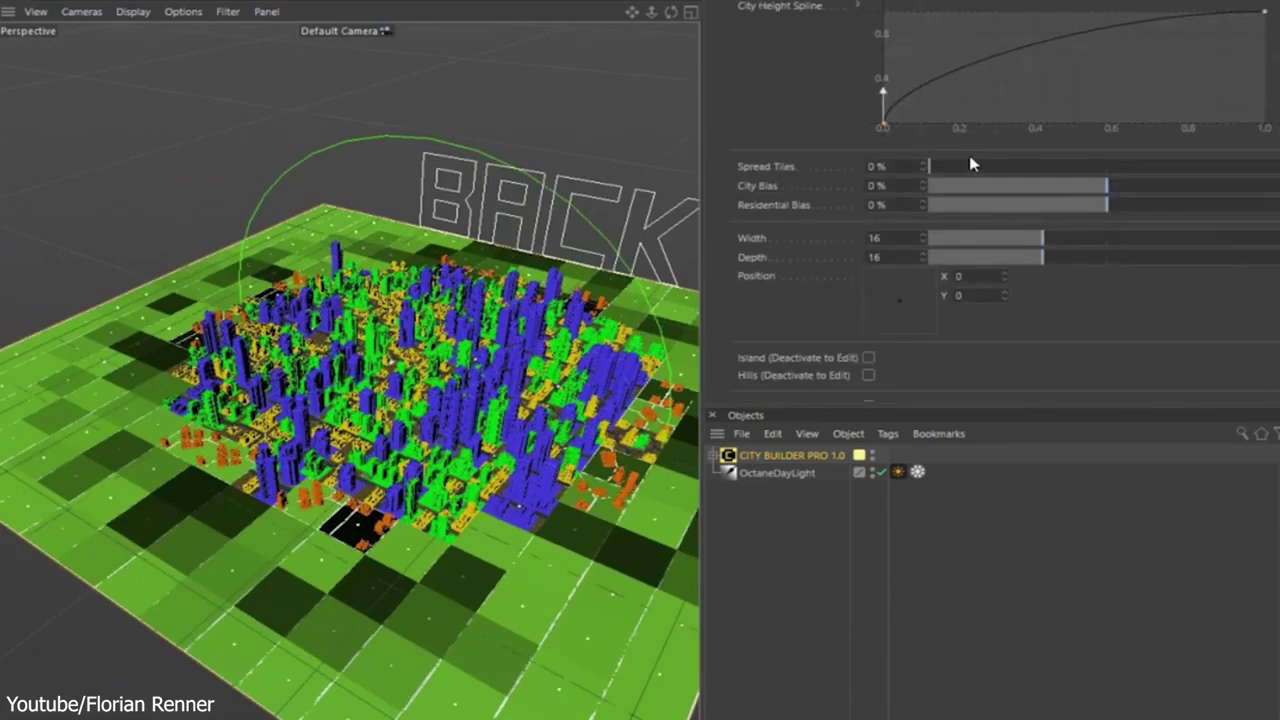
{"action": "left_click", "coordinate": [960, 166]}
{"action": "left_click_drag", "start_coordinate": [1210, 175], "coordinate": [930, 170]}
{"action": "left_click", "coordinate": [1007, 484]}
{"action": "left_click", "coordinate": [716, 458]}
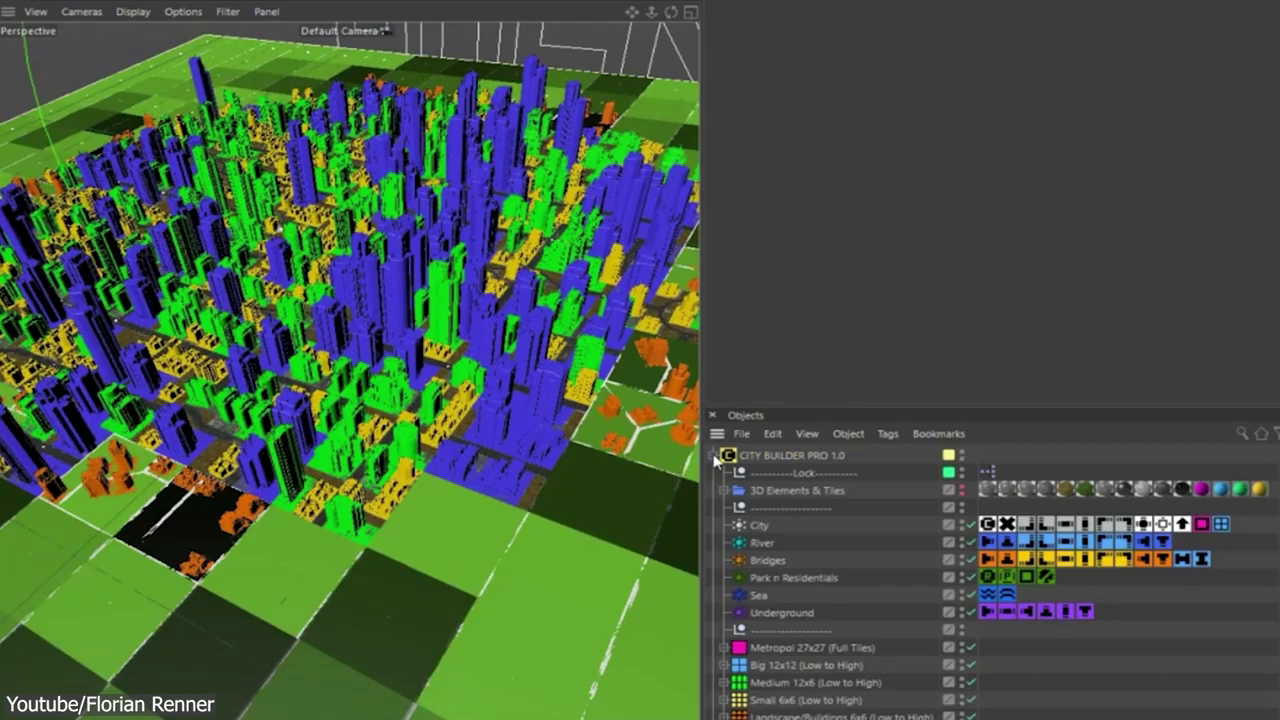
Step: Paint additional City layer tiles across the lower part of the grid
{"action": "left_click", "coordinate": [760, 527]}
{"action": "double_click", "coordinate": [988, 524]}
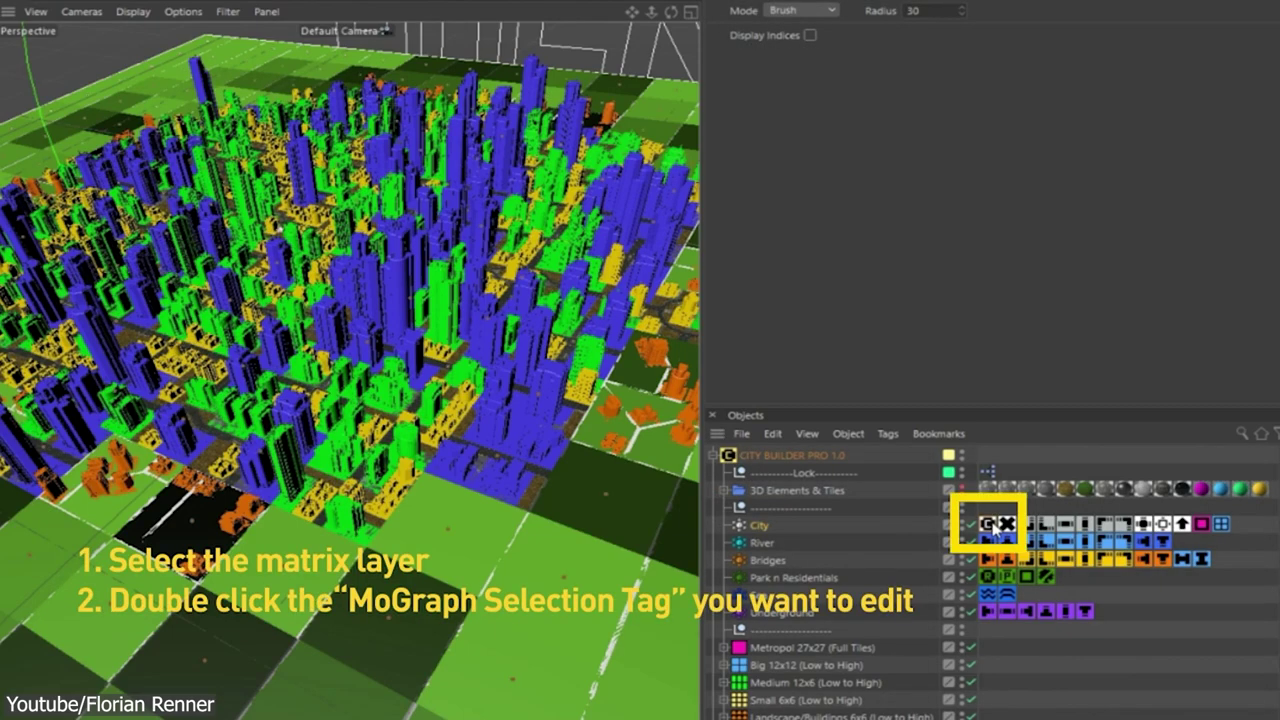
{"action": "scroll", "coordinate": [615, 483], "scroll_direction": "down", "scroll_amount": 5}
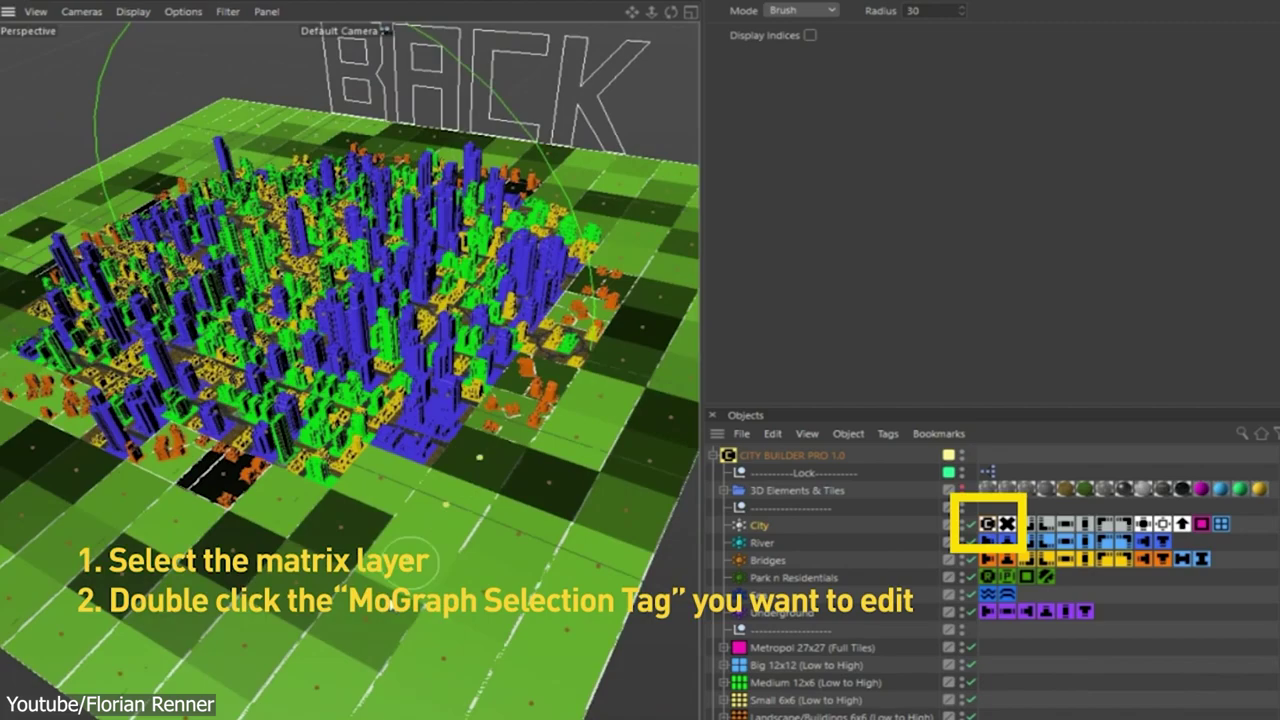
{"action": "left_click_drag", "start_coordinate": [460, 470], "coordinate": [395, 537]}
{"action": "mouse_move", "coordinate": [296, 622]}
{"action": "left_mouse_down"}
{"action": "mouse_move", "coordinate": [467, 708]}
{"action": "mouse_move", "coordinate": [500, 615]}
{"action": "left_mouse_up"}
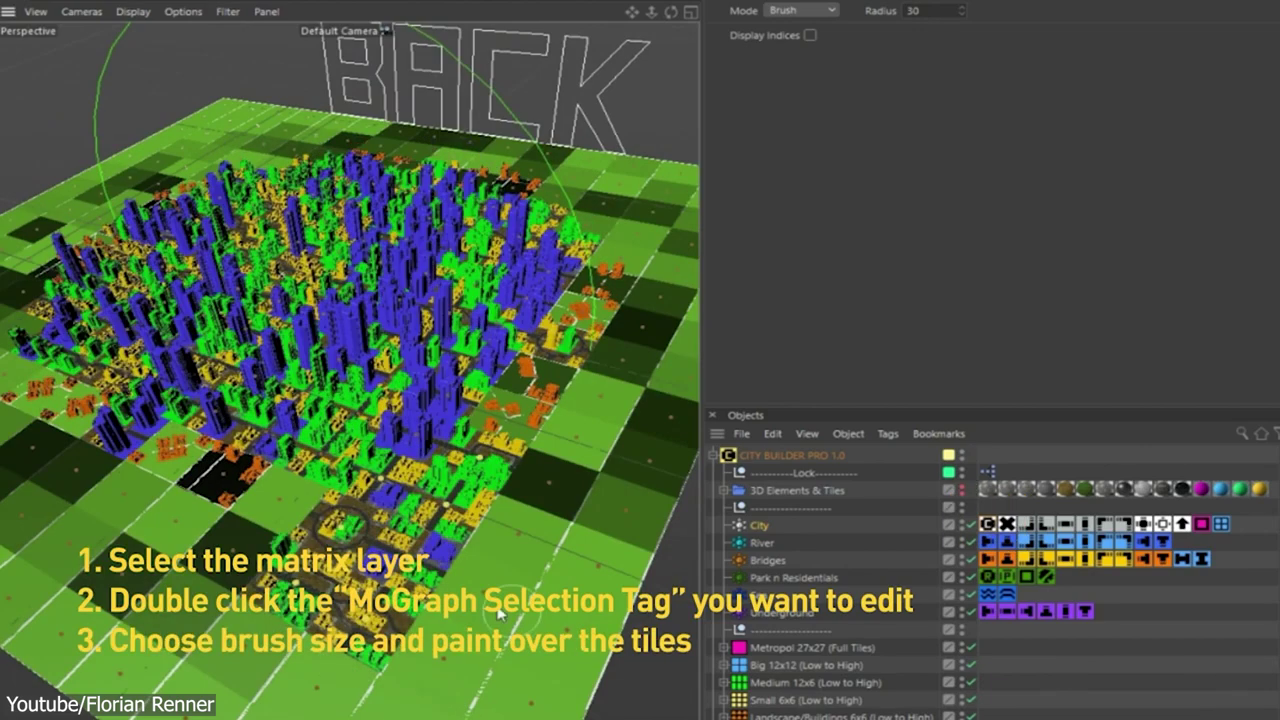
{"action": "mouse_move", "coordinate": [404, 492]}
{"action": "left_mouse_down"}
{"action": "mouse_move", "coordinate": [300, 620]}
{"action": "mouse_move", "coordinate": [360, 668]}
{"action": "left_mouse_up"}
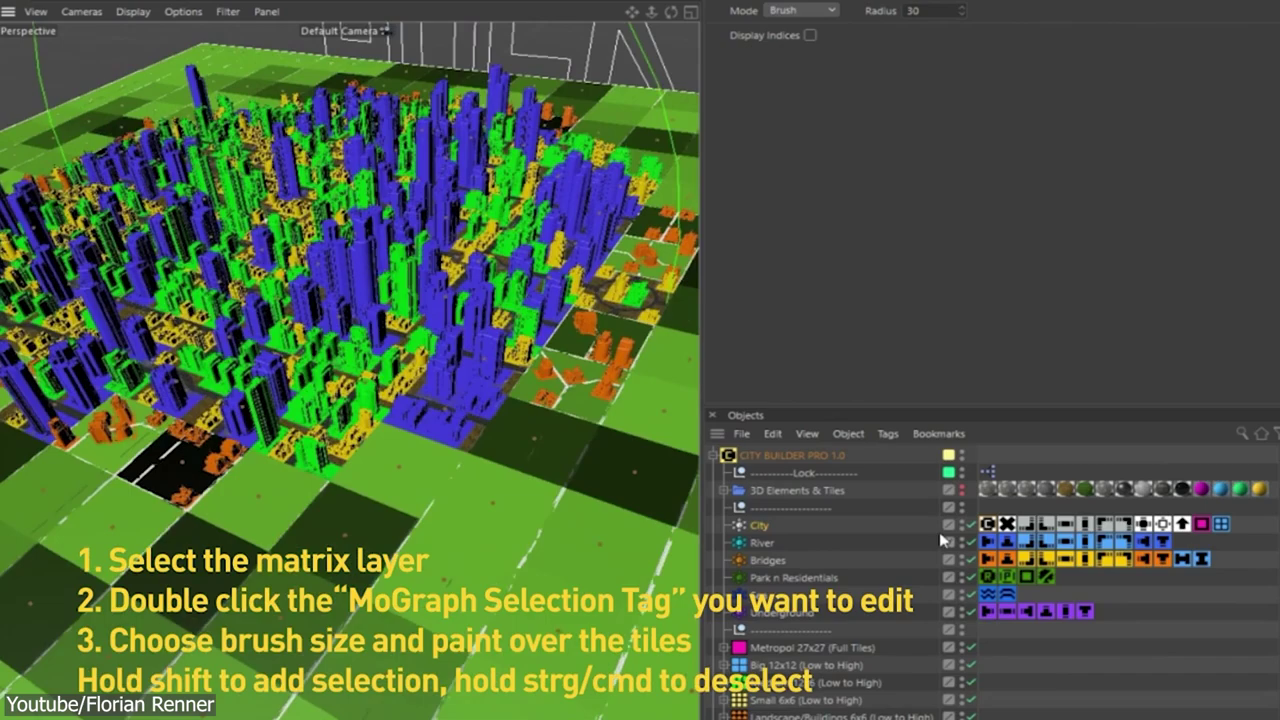
Step: Paint a Sea area over the lower and lower-left tiles
{"action": "left_click", "coordinate": [940, 540]}
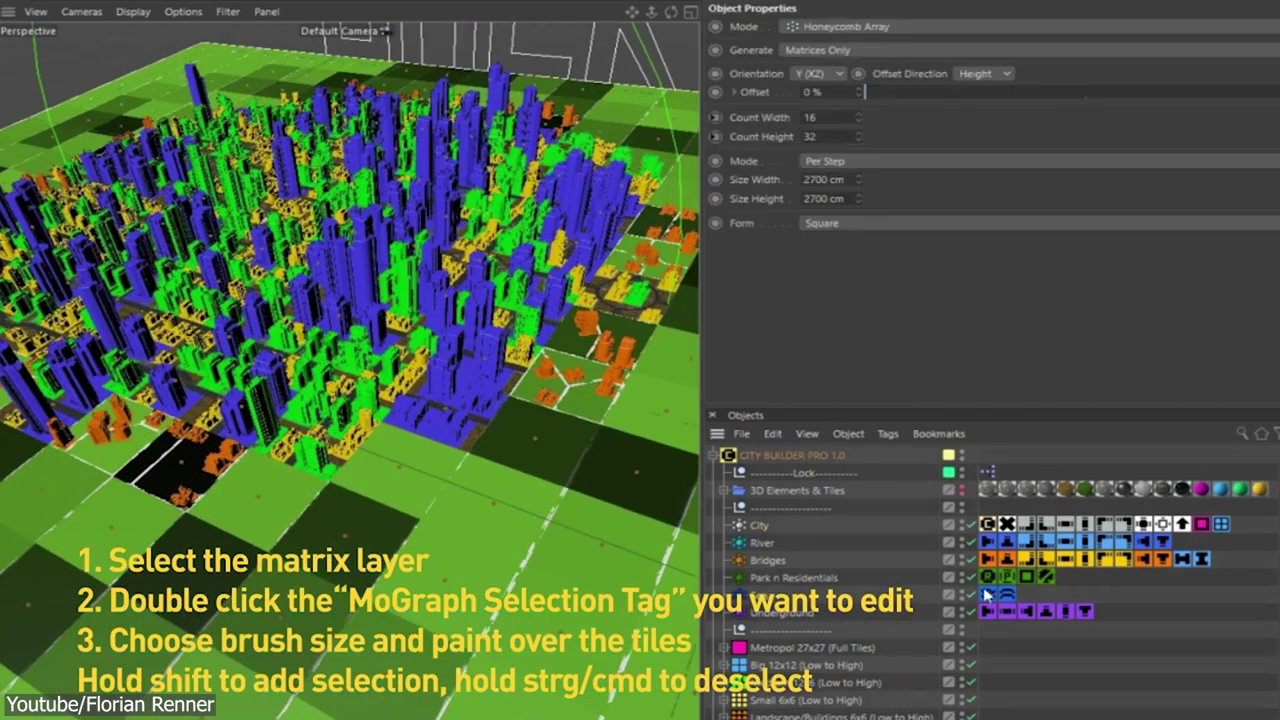
{"action": "double_click", "coordinate": [988, 542]}
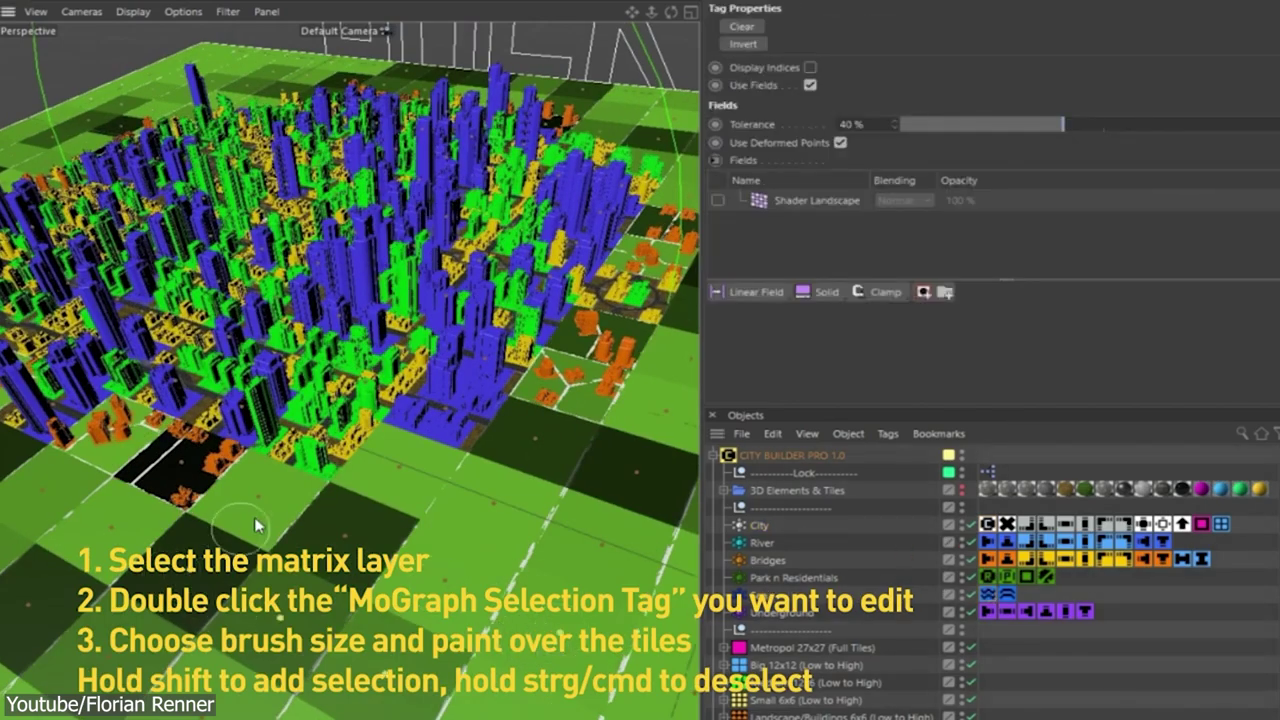
{"action": "left_click_drag", "start_coordinate": [548, 625], "coordinate": [260, 540]}
{"action": "mouse_move", "coordinate": [462, 584]}
{"action": "left_mouse_down"}
{"action": "mouse_move", "coordinate": [220, 545]}
{"action": "mouse_move", "coordinate": [380, 565]}
{"action": "mouse_move", "coordinate": [60, 490]}
{"action": "left_mouse_up"}
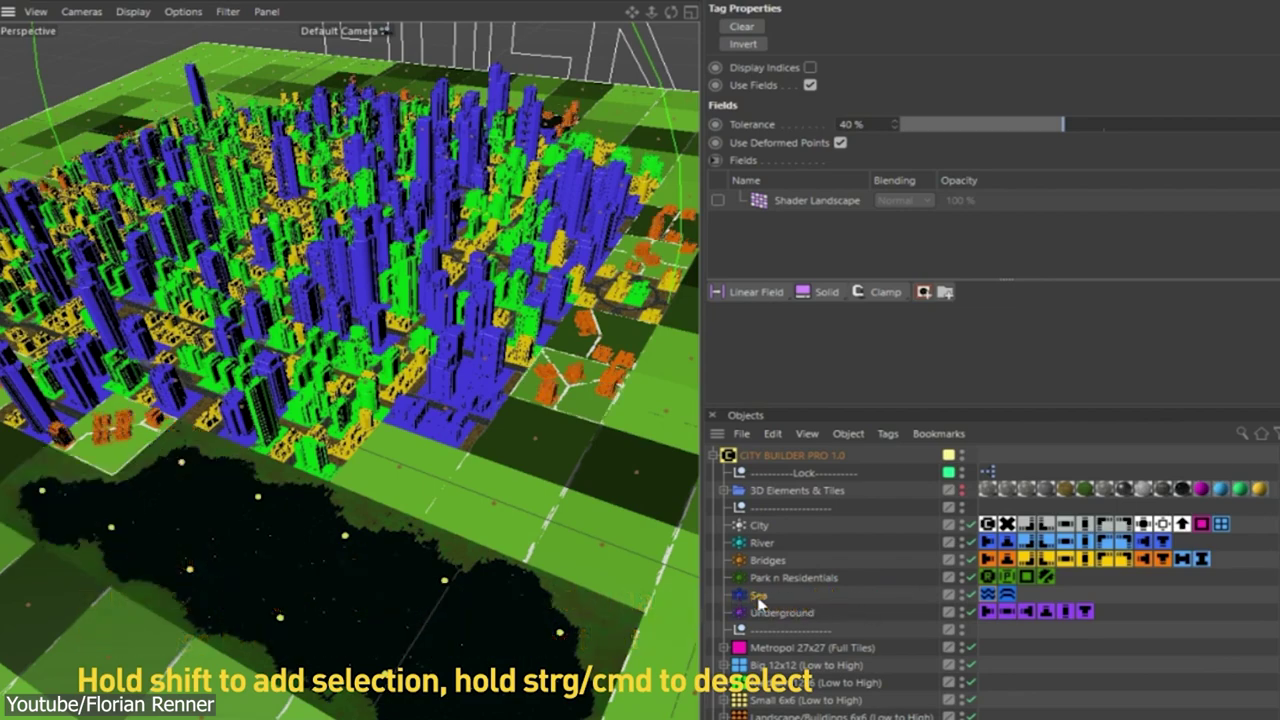
Step: Open the Bridges layer selection for painting and orbit closer to the city
{"action": "left_click", "coordinate": [768, 560]}
{"action": "left_click", "coordinate": [1087, 561]}
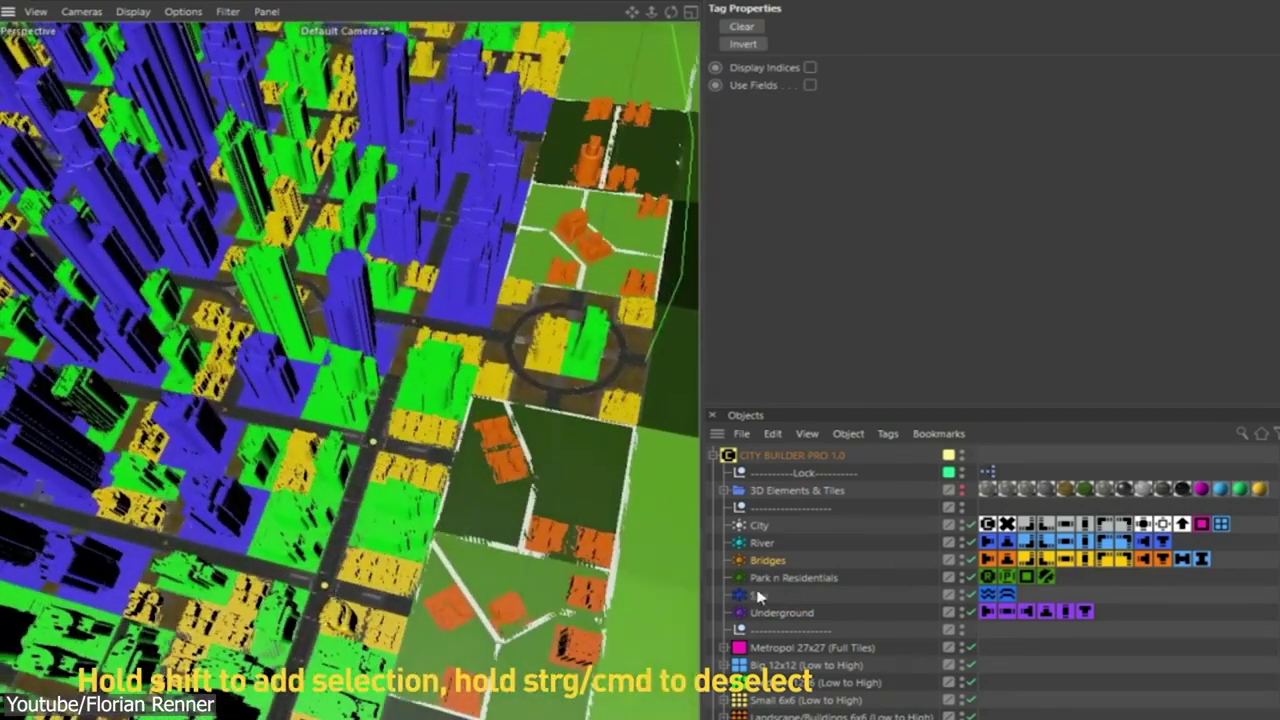
{"action": "left_click", "coordinate": [985, 561]}
{"action": "left_click", "coordinate": [1101, 563]}
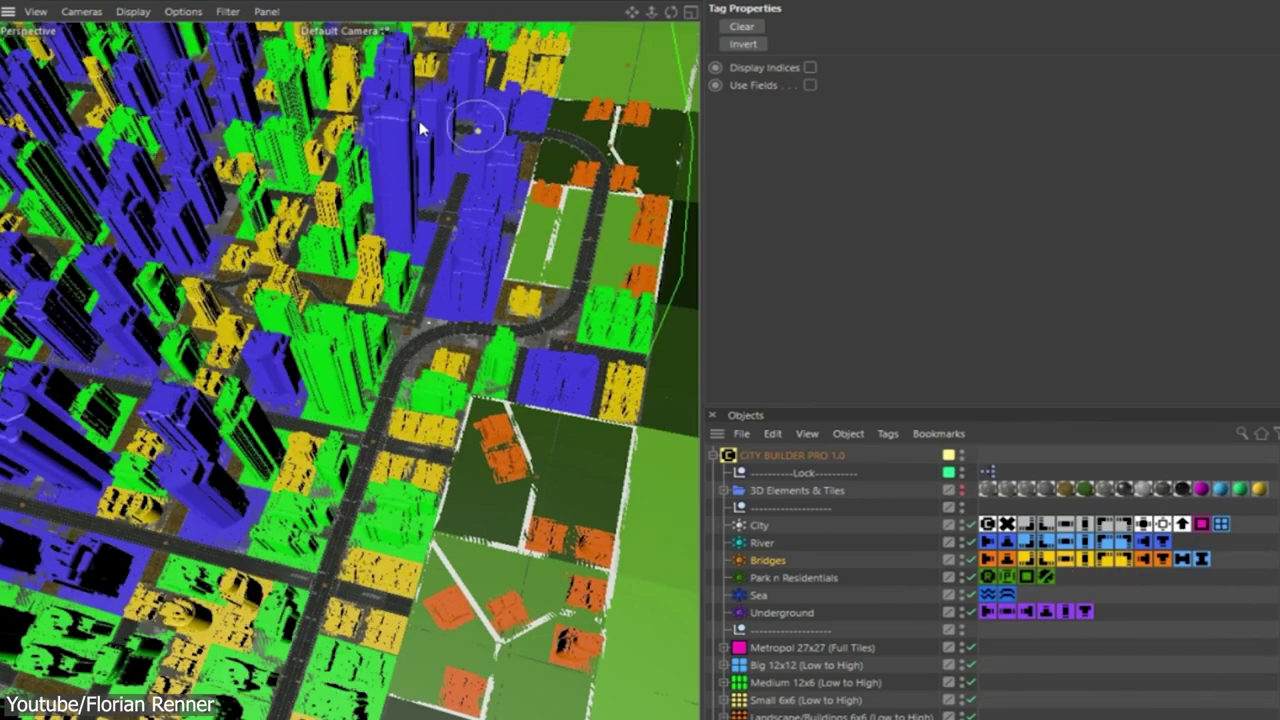
{"action": "left_click_drag", "start_coordinate": [441, 368], "coordinate": [630, 453], "text": "alt"}
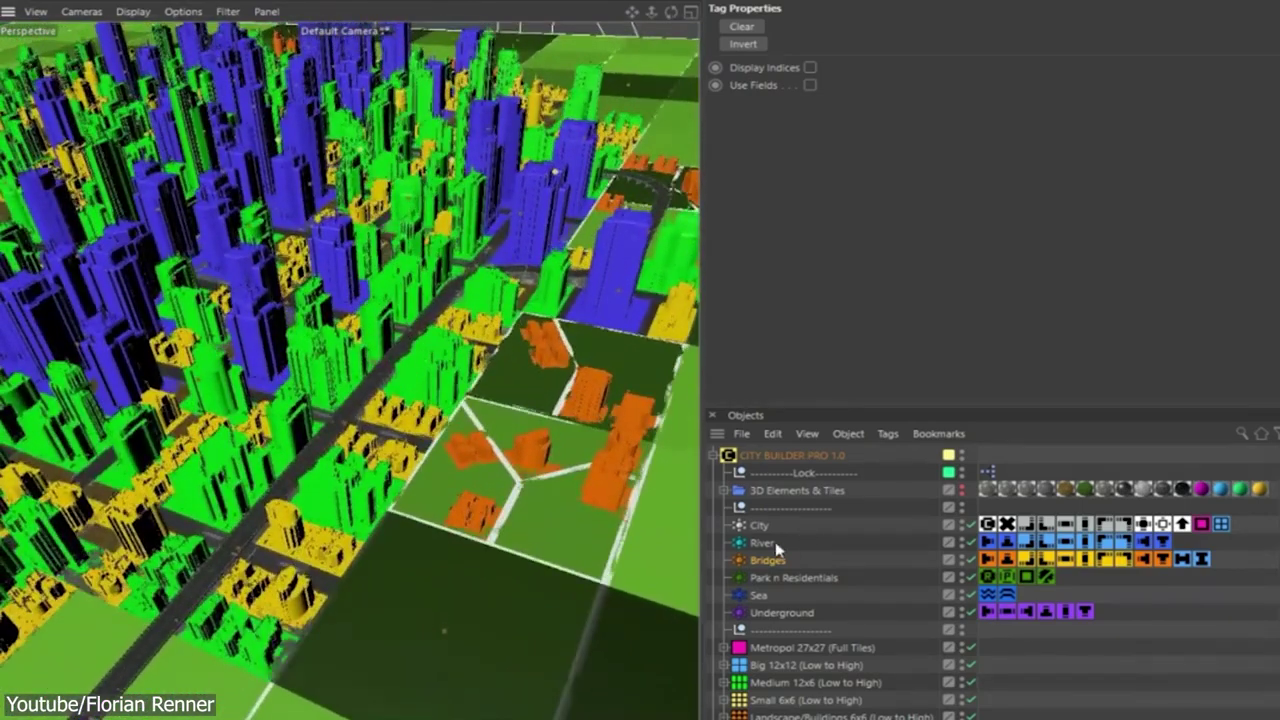
Step: Open the River layer selection and paint a river through the city
{"action": "left_click", "coordinate": [765, 542]}
{"action": "left_click", "coordinate": [1068, 545]}
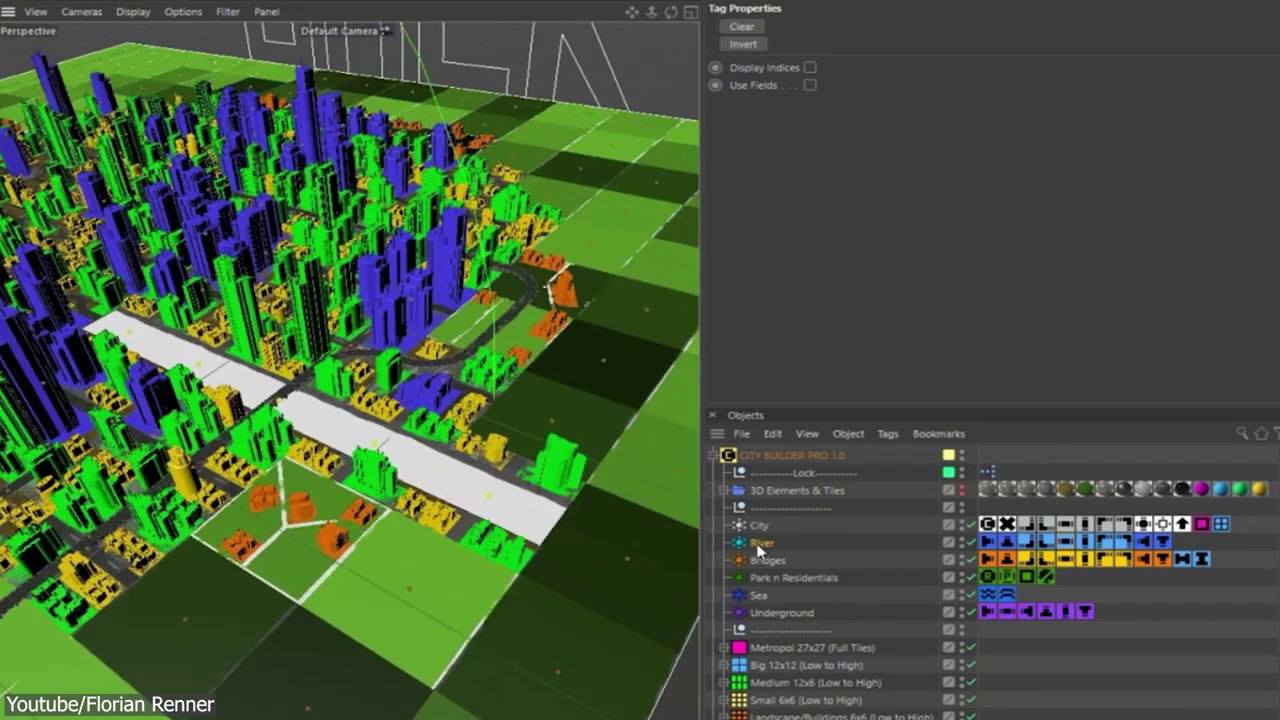
{"action": "left_click", "coordinate": [765, 544]}
{"action": "left_click", "coordinate": [1143, 541]}
Step: Return to the City layer selection and paint more city blocks
{"action": "left_click", "coordinate": [748, 525]}
{"action": "left_click", "coordinate": [988, 524]}
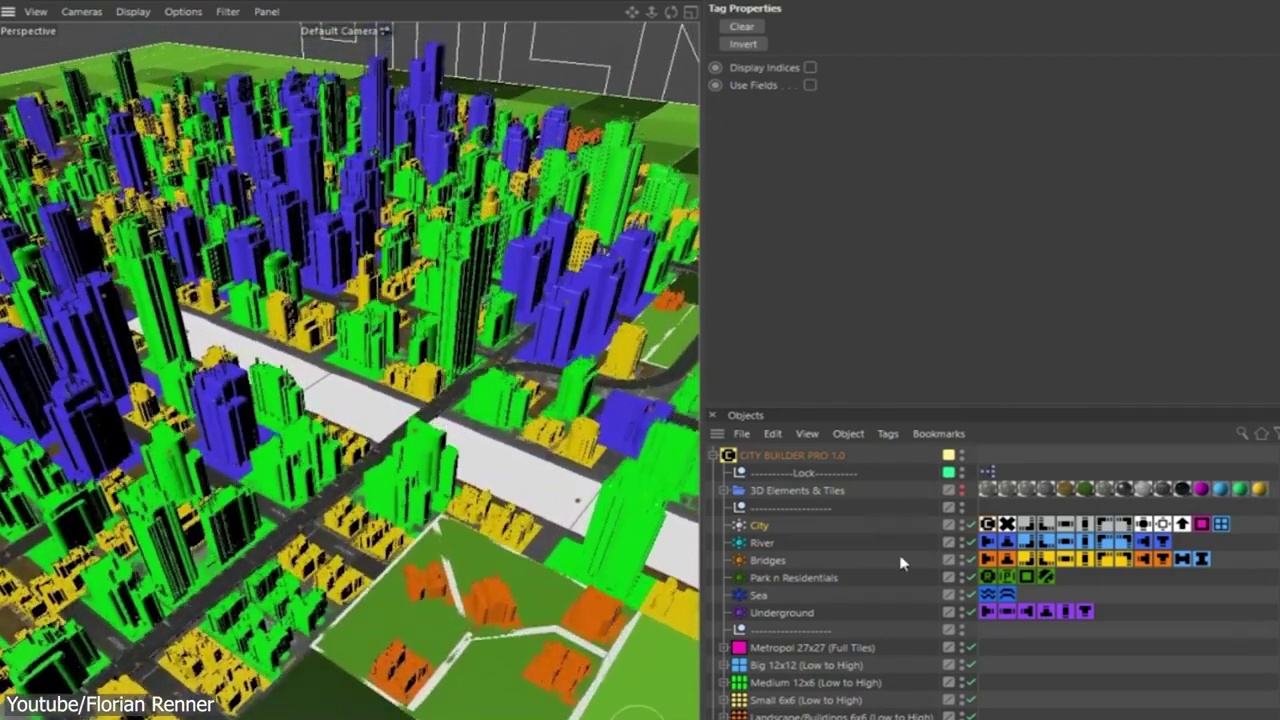
{"action": "left_click", "coordinate": [1112, 540]}
{"action": "left_click", "coordinate": [1201, 524]}
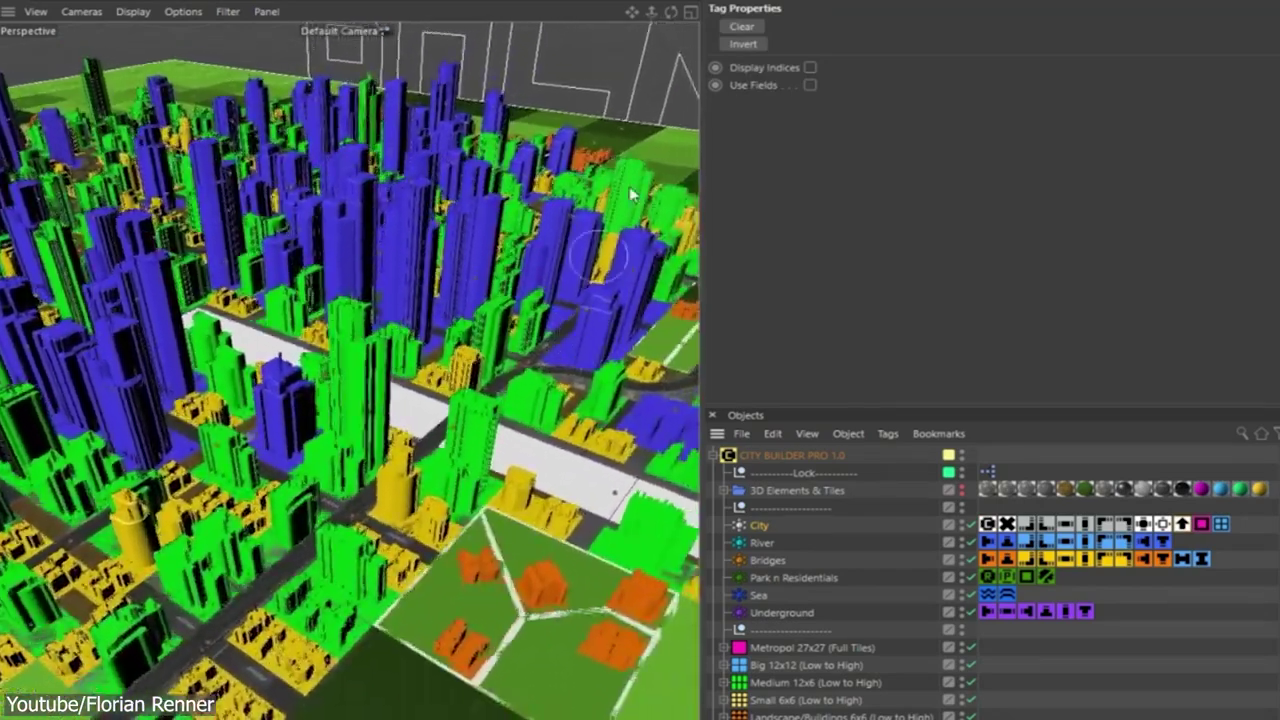
Step: Lower City Center Strength to 21%, zero the centre radius, and raise Randomize Bias
{"action": "left_click", "coordinate": [750, 455]}
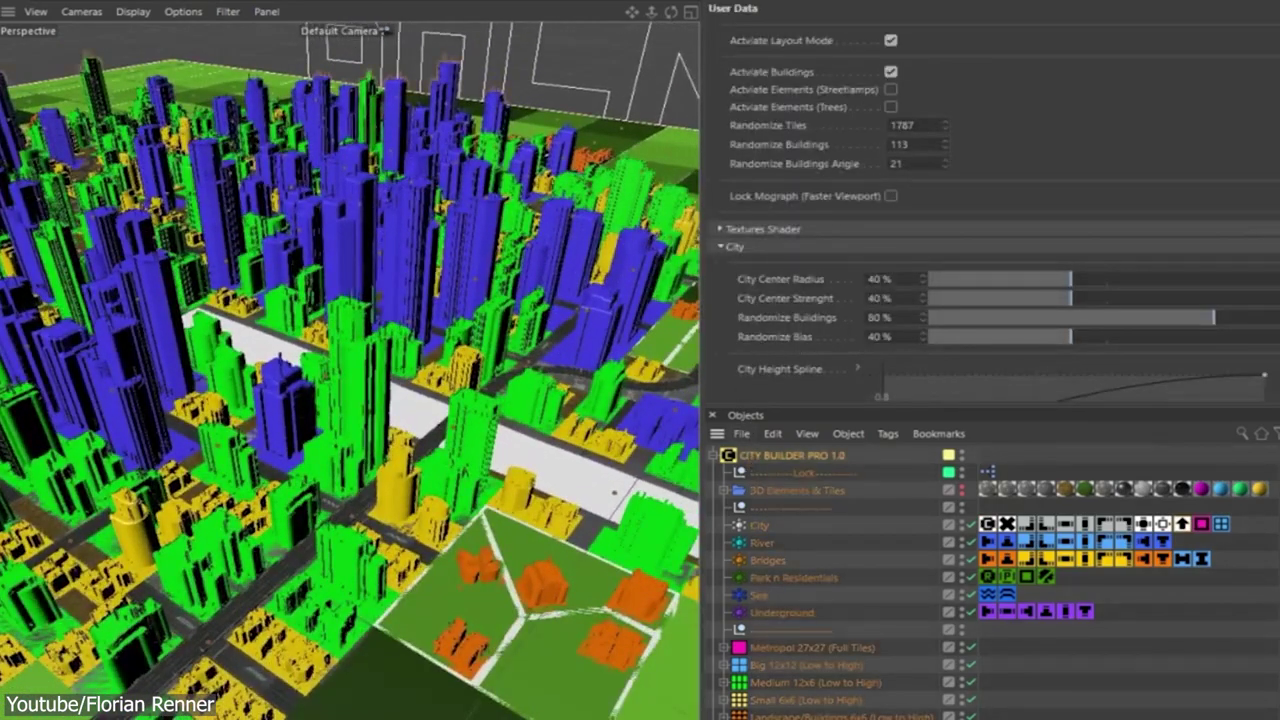
{"action": "scroll", "coordinate": [1068, 80], "scroll_direction": "down", "scroll_amount": 5}
{"action": "left_click_drag", "start_coordinate": [1045, 64], "coordinate": [928, 41]}
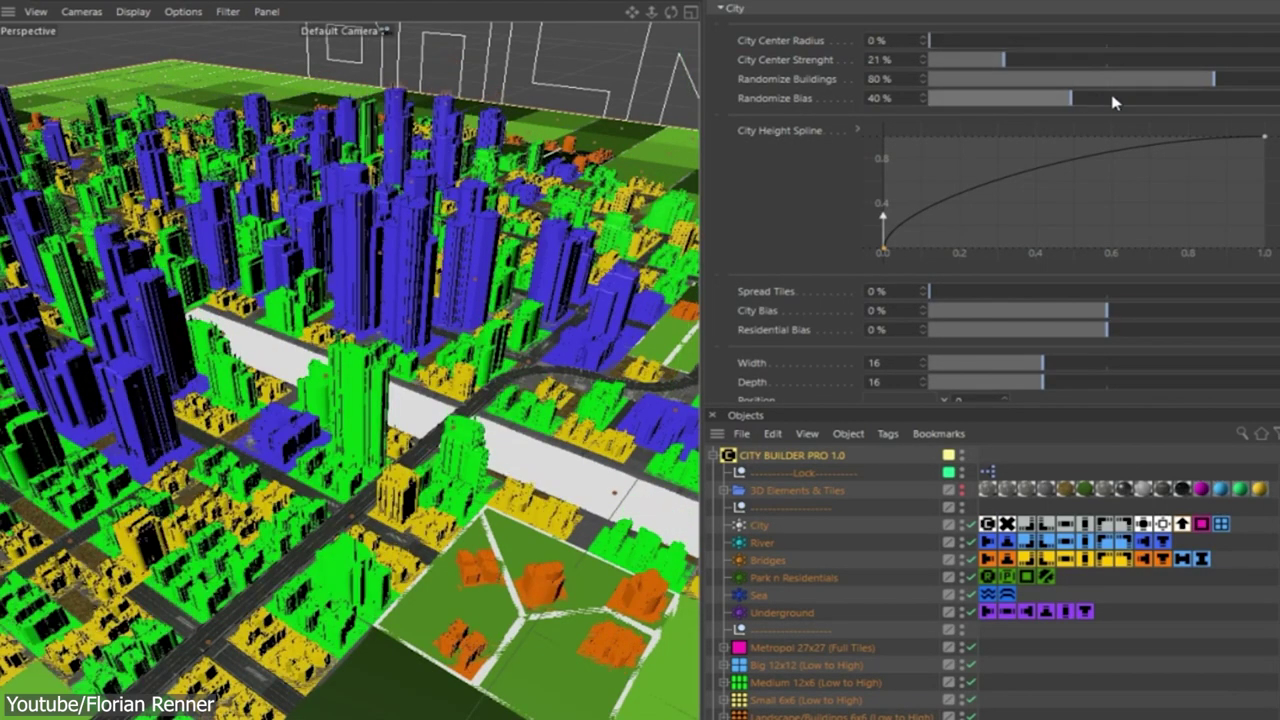
{"action": "left_click_drag", "start_coordinate": [1070, 98], "coordinate": [1211, 110]}
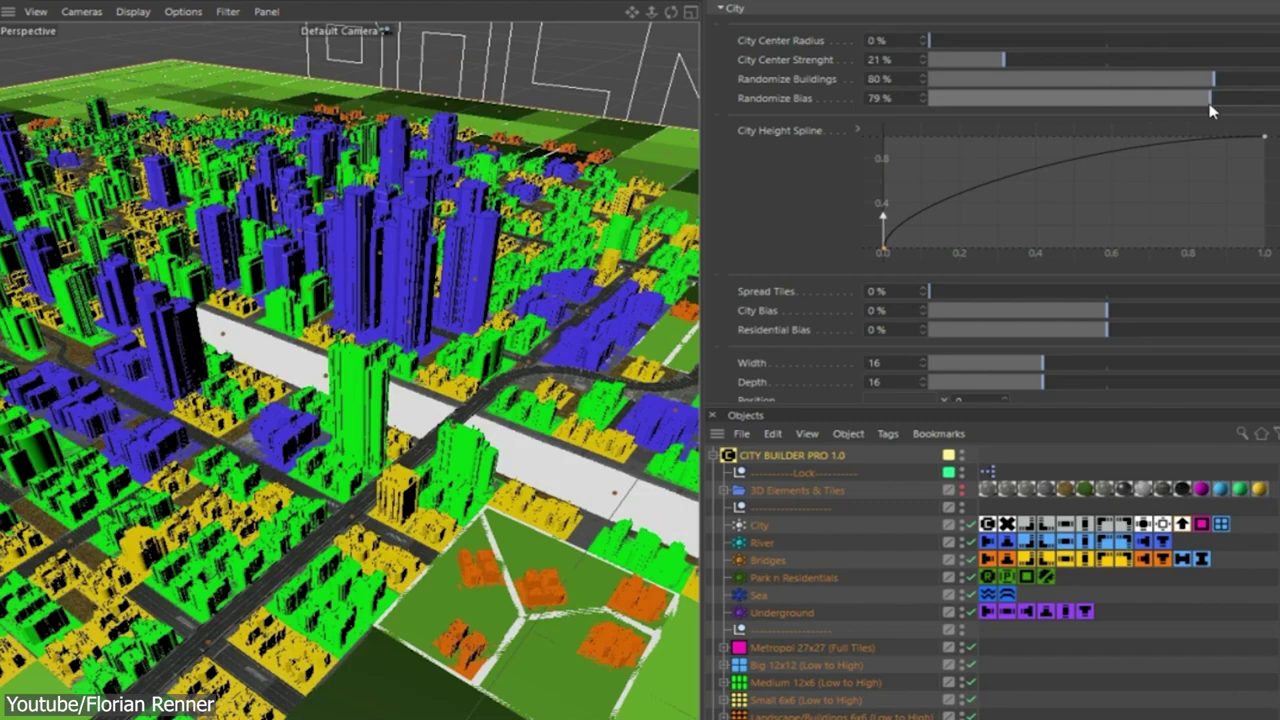
Step: Edit the City layer selection, then fold the City group in CITY BUILDER PRO 1.0 settings
{"action": "left_click", "coordinate": [1160, 523]}
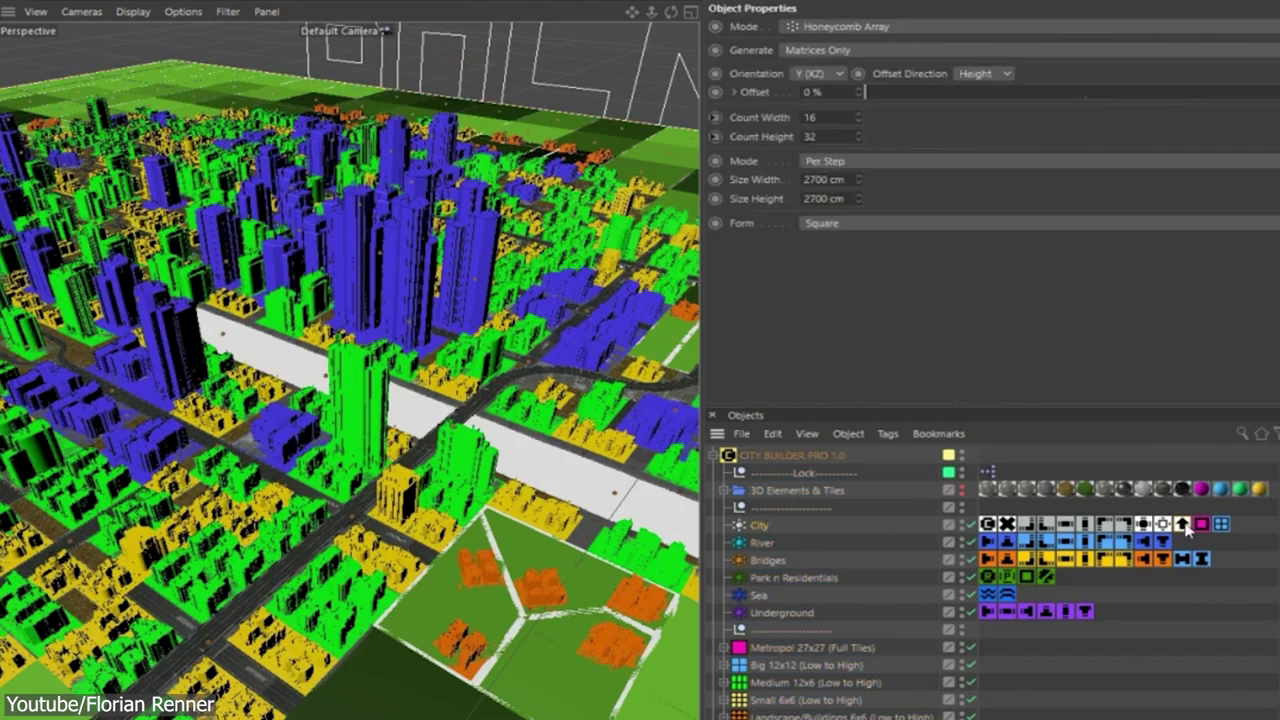
{"action": "left_click", "coordinate": [1183, 526]}
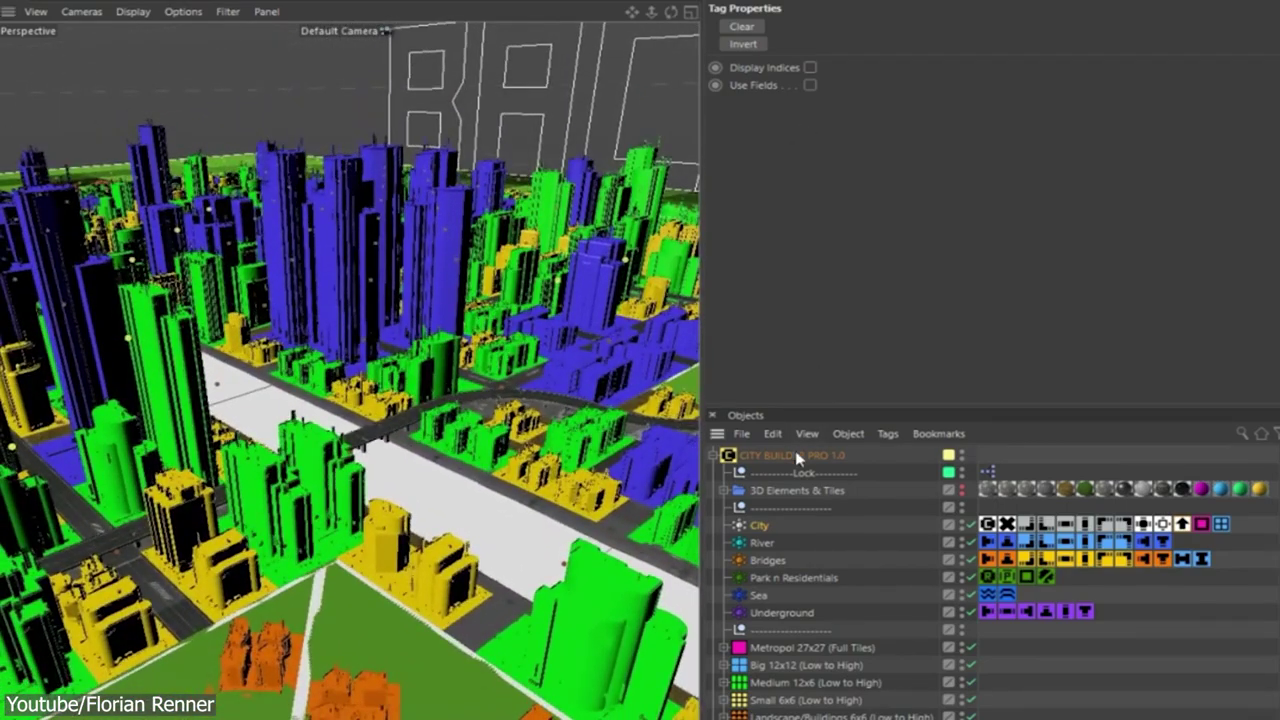
{"action": "left_click", "coordinate": [798, 457]}
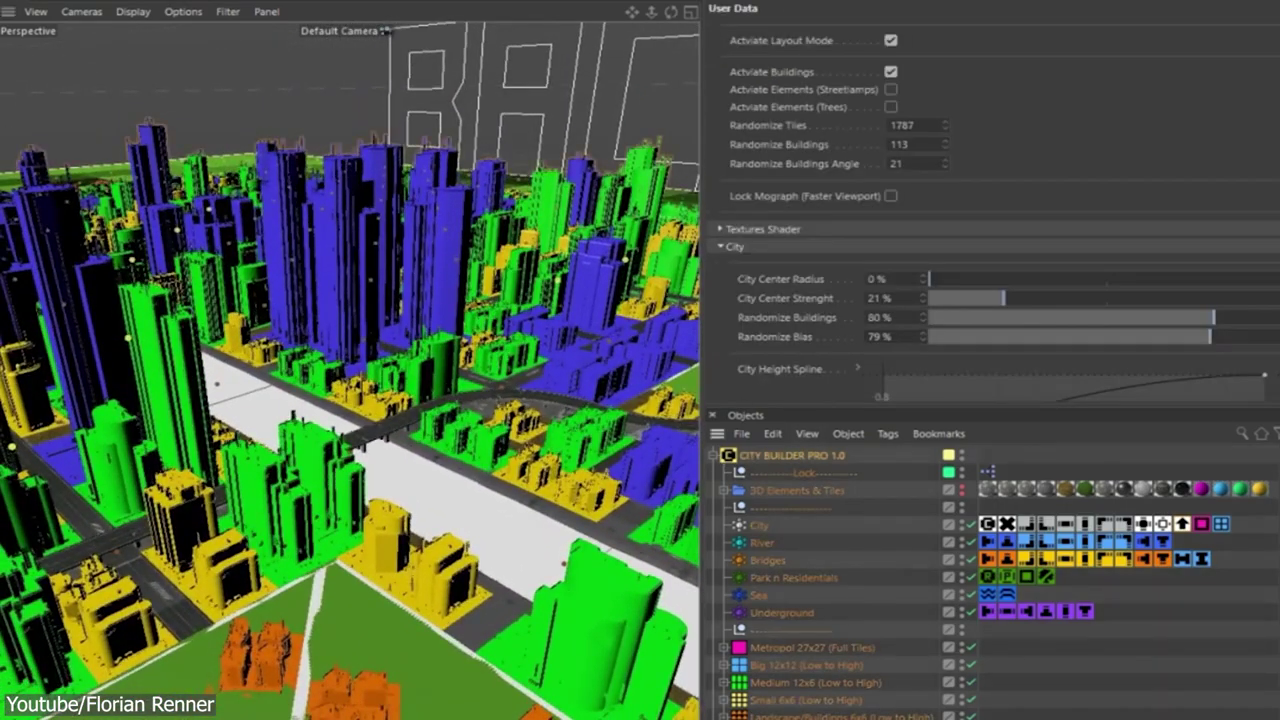
{"action": "left_click", "coordinate": [752, 250]}
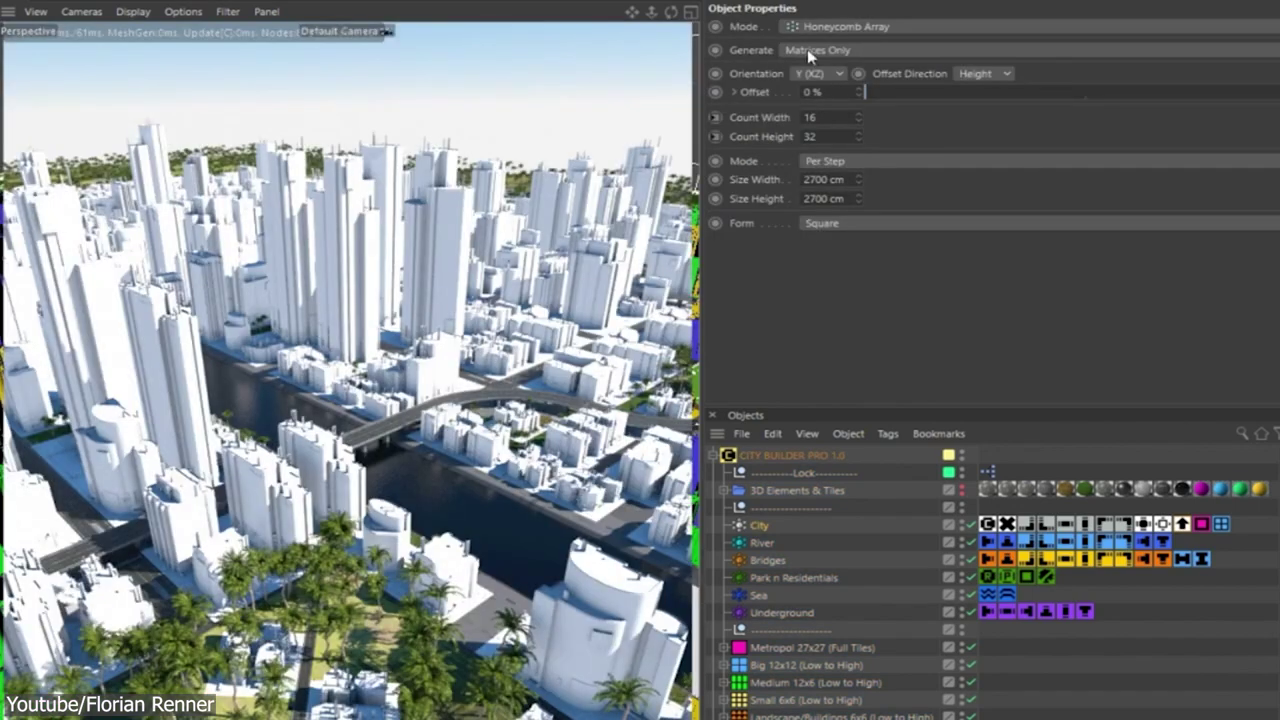
Step: Raise the Perspective camera to look over the whole city
{"action": "left_click_drag", "start_coordinate": [651, 12], "coordinate": [651, 12]}
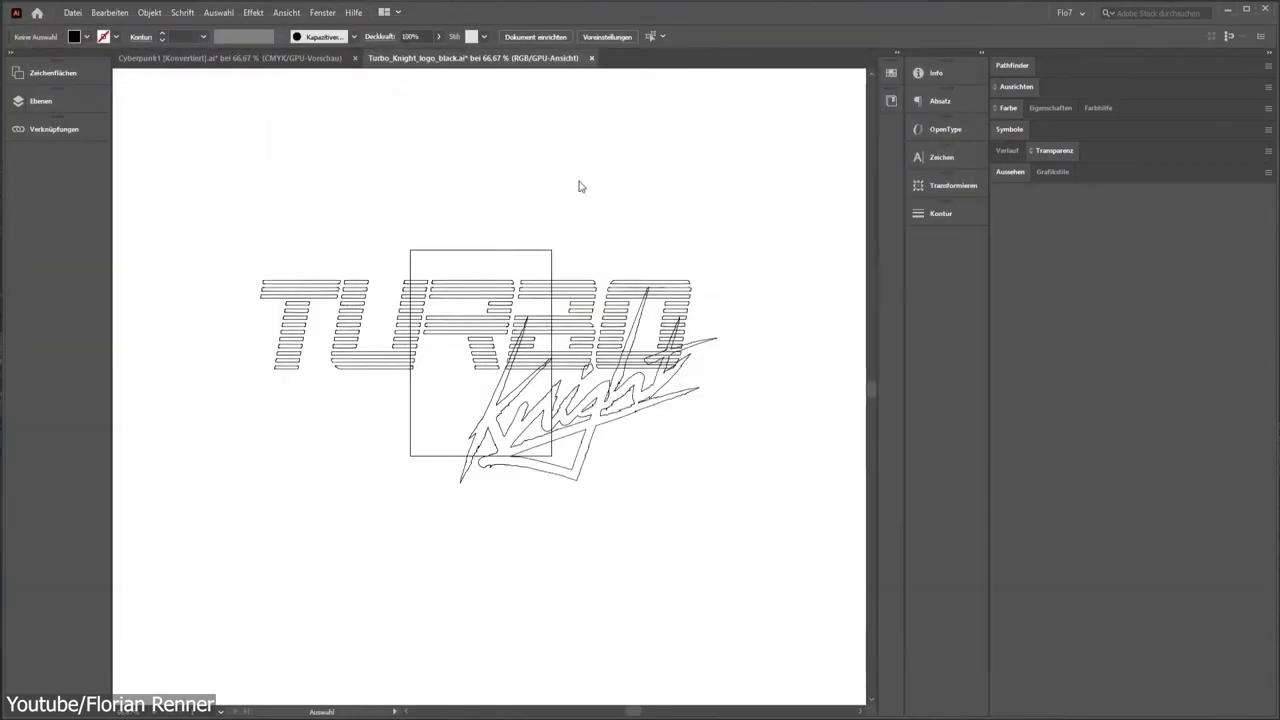
Step: Save Turbo_Knight_logo_black.ai in an older Illustrator version and confirm
{"action": "left_click", "coordinate": [660, 100]}
{"action": "left_click", "coordinate": [734, 486]}
{"action": "left_click", "coordinate": [697, 397]}
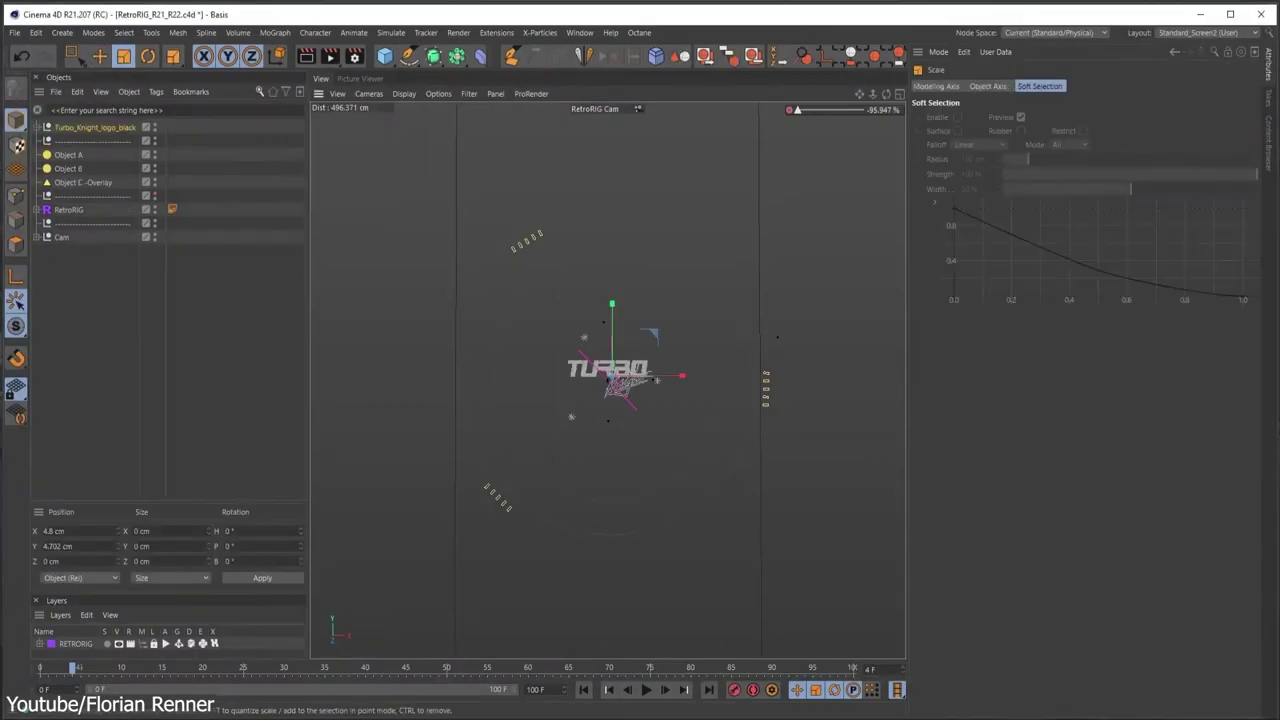
Step: Import the logo, place Turbo under Object A, and disable outside bevels with 1 cm bevel size
{"action": "left_click", "coordinate": [64, 128]}
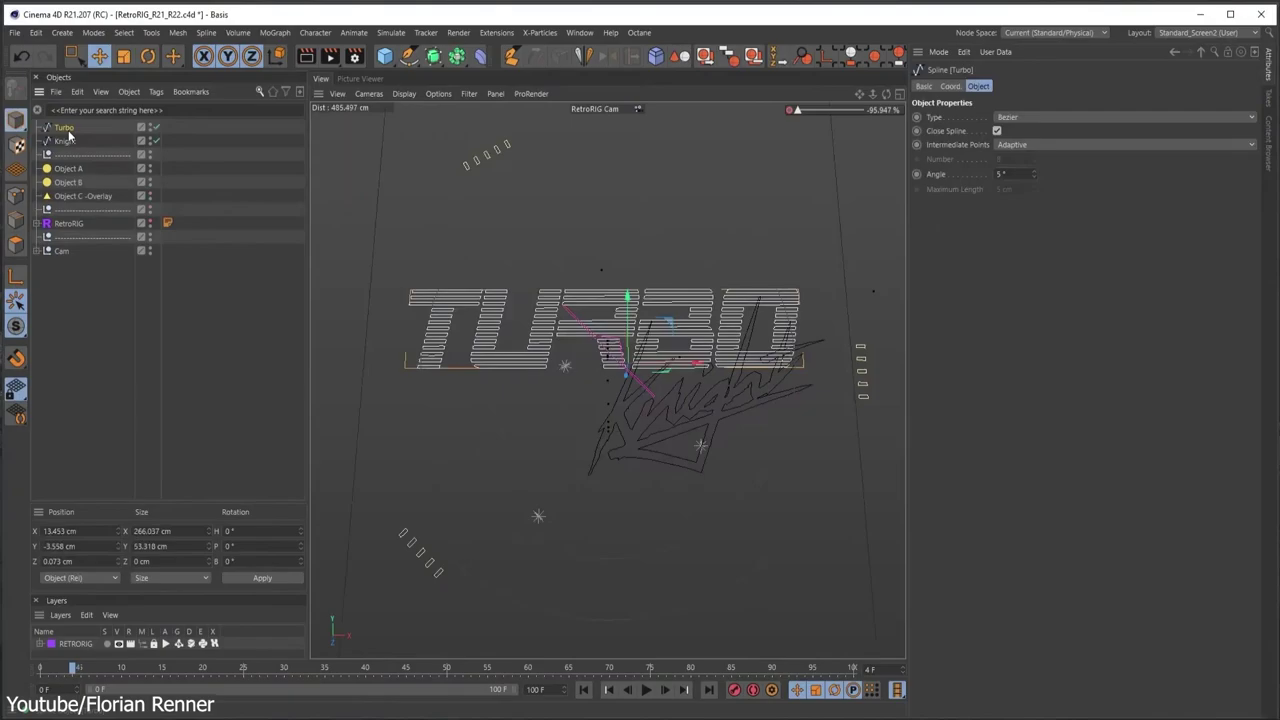
{"action": "left_click_drag", "start_coordinate": [66, 129], "coordinate": [72, 196]}
{"action": "left_click", "coordinate": [68, 223]}
{"action": "scroll", "coordinate": [1035, 447], "scroll_direction": "down", "scroll_amount": 3}
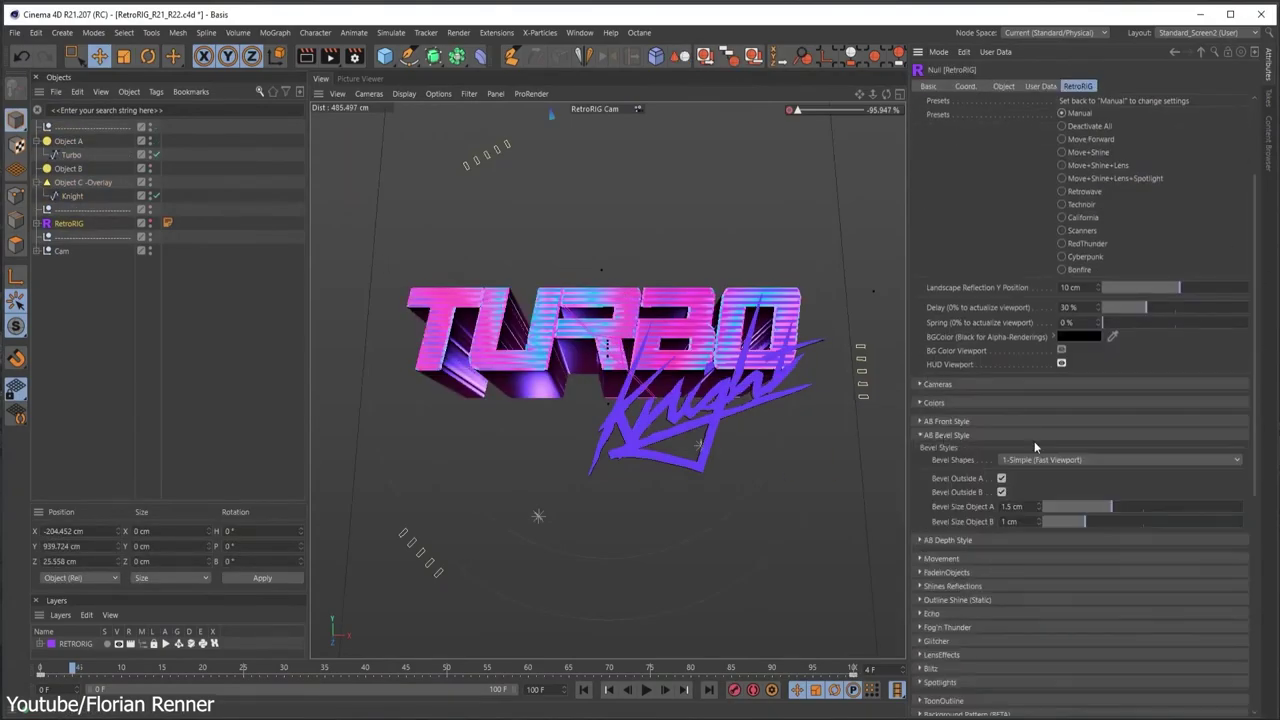
{"action": "left_click", "coordinate": [1001, 478]}
{"action": "left_click", "coordinate": [1001, 492]}
{"action": "left_click_drag", "start_coordinate": [1108, 506], "coordinate": [1084, 507]}
{"action": "left_click", "coordinate": [932, 437]}
Step: Apply the K.I.T.T. colour preset to make the logo red, checking it in a live render preview
{"action": "left_click", "coordinate": [934, 402]}
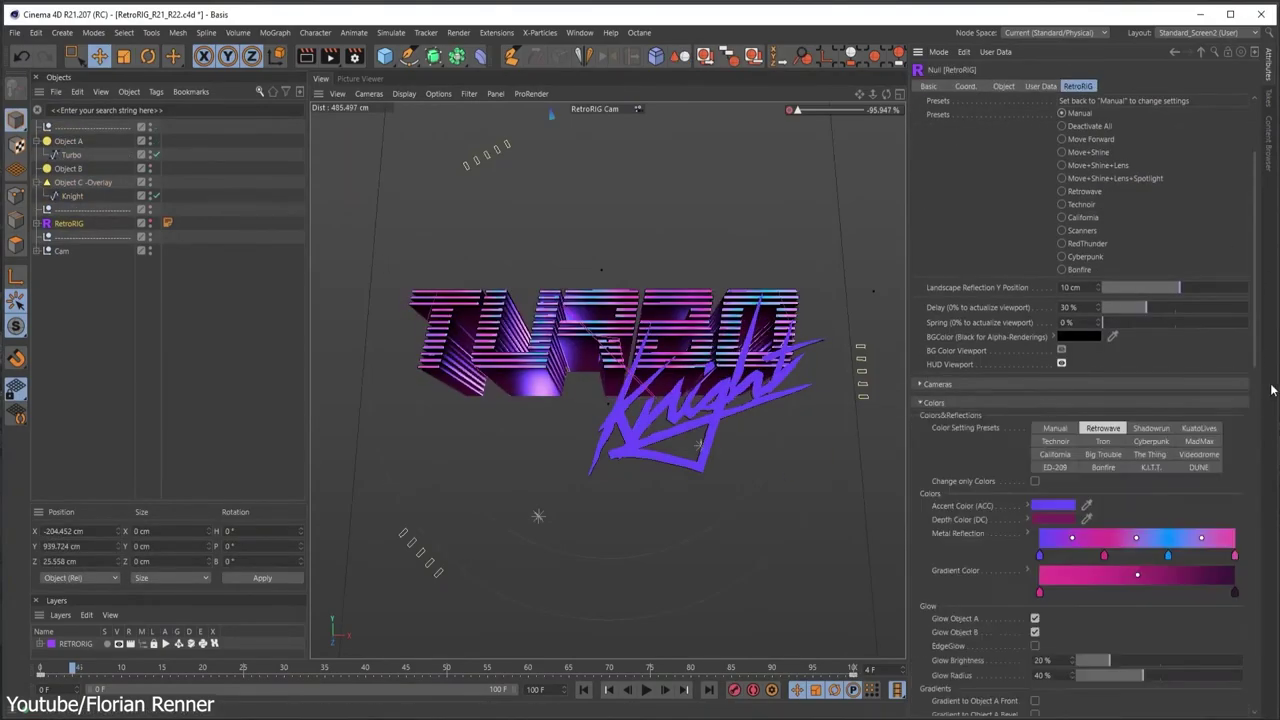
{"action": "scroll", "coordinate": [1150, 420], "scroll_direction": "down", "scroll_amount": 2}
{"action": "left_click", "coordinate": [1151, 335]}
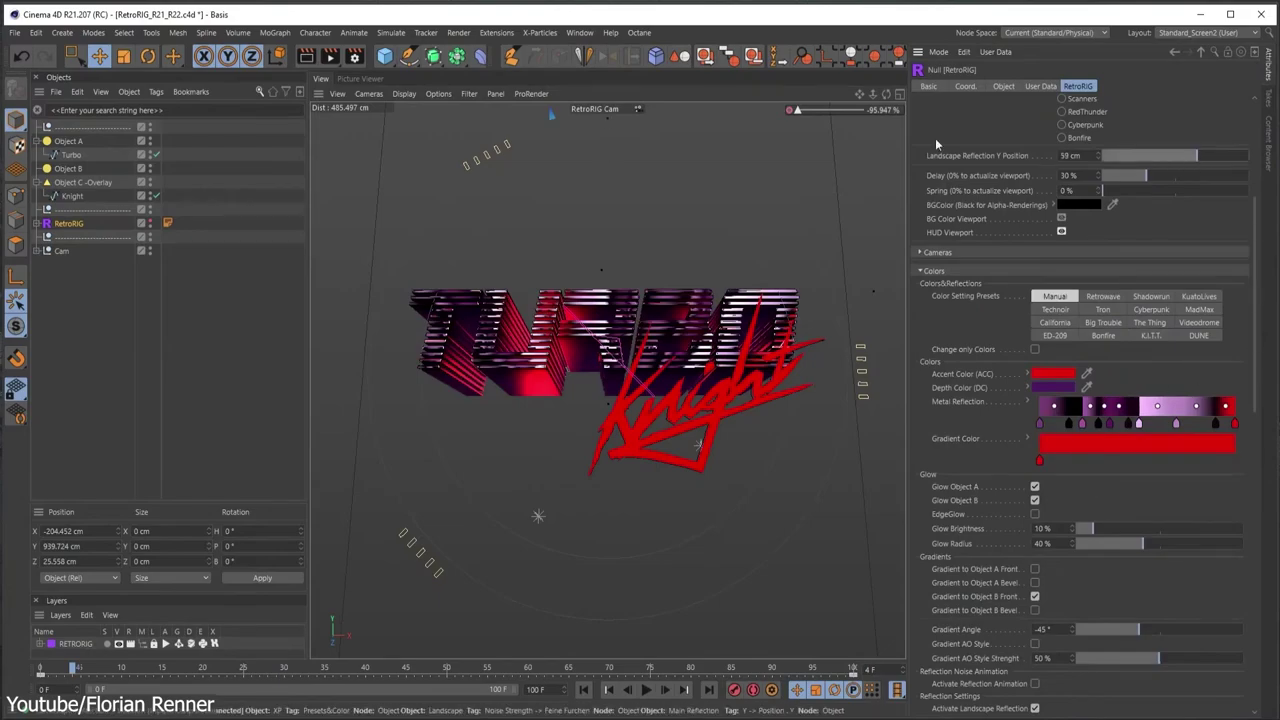
{"action": "left_click_drag", "start_coordinate": [330, 56], "coordinate": [420, 371]}
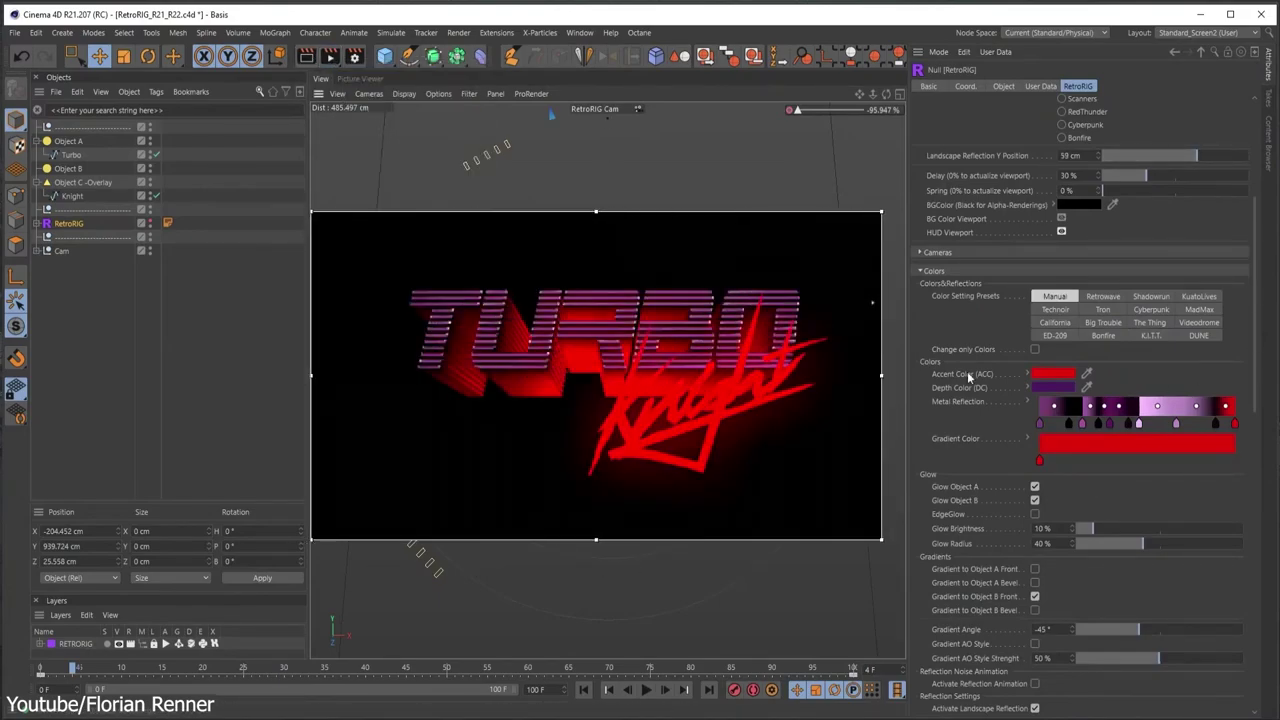
{"action": "left_click", "coordinate": [920, 270]}
Step: Set the movement Linear Threshold to 122 cm and Linear Angle to 315°
{"action": "left_click", "coordinate": [945, 510]}
{"action": "scroll", "coordinate": [1000, 450], "scroll_direction": "down", "scroll_amount": 2}
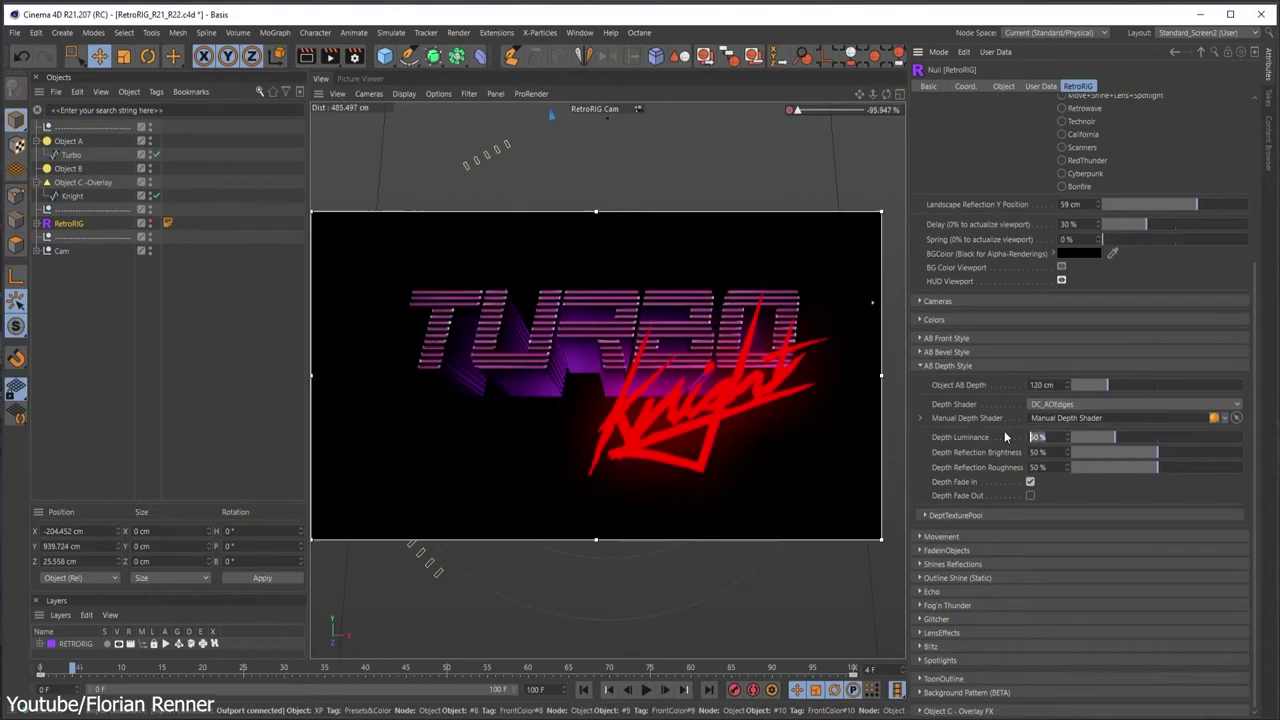
{"action": "left_click", "coordinate": [947, 365]}
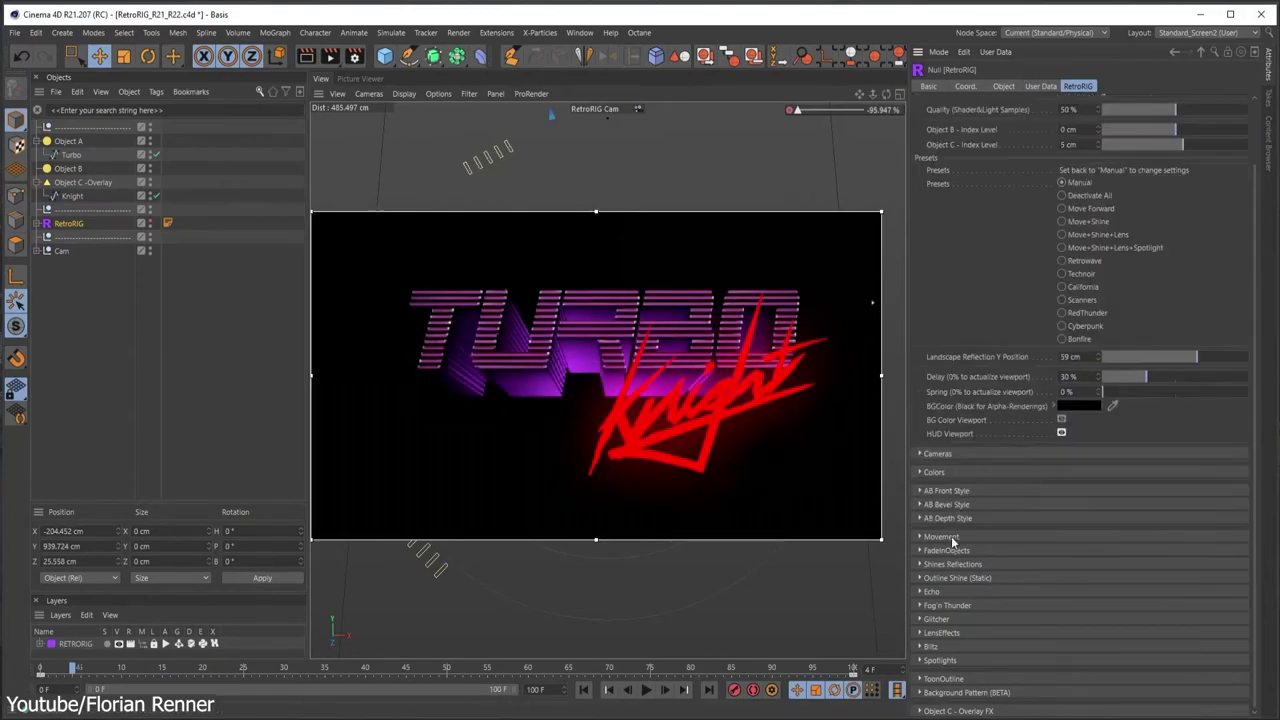
{"action": "left_click", "coordinate": [945, 536]}
{"action": "scroll", "coordinate": [1000, 450], "scroll_direction": "down", "scroll_amount": 5}
{"action": "left_click_drag", "start_coordinate": [1176, 483], "coordinate": [1191, 485]}
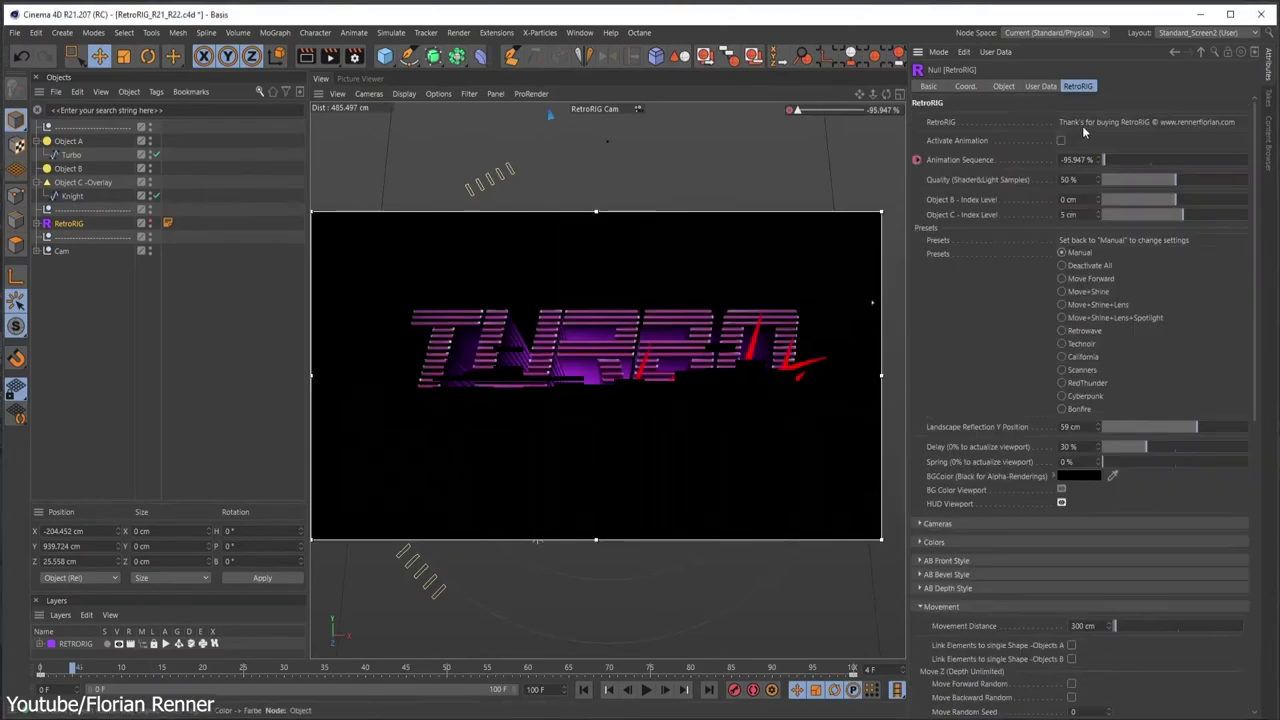
{"action": "left_click_drag", "start_coordinate": [330, 56], "coordinate": [423, 369]}
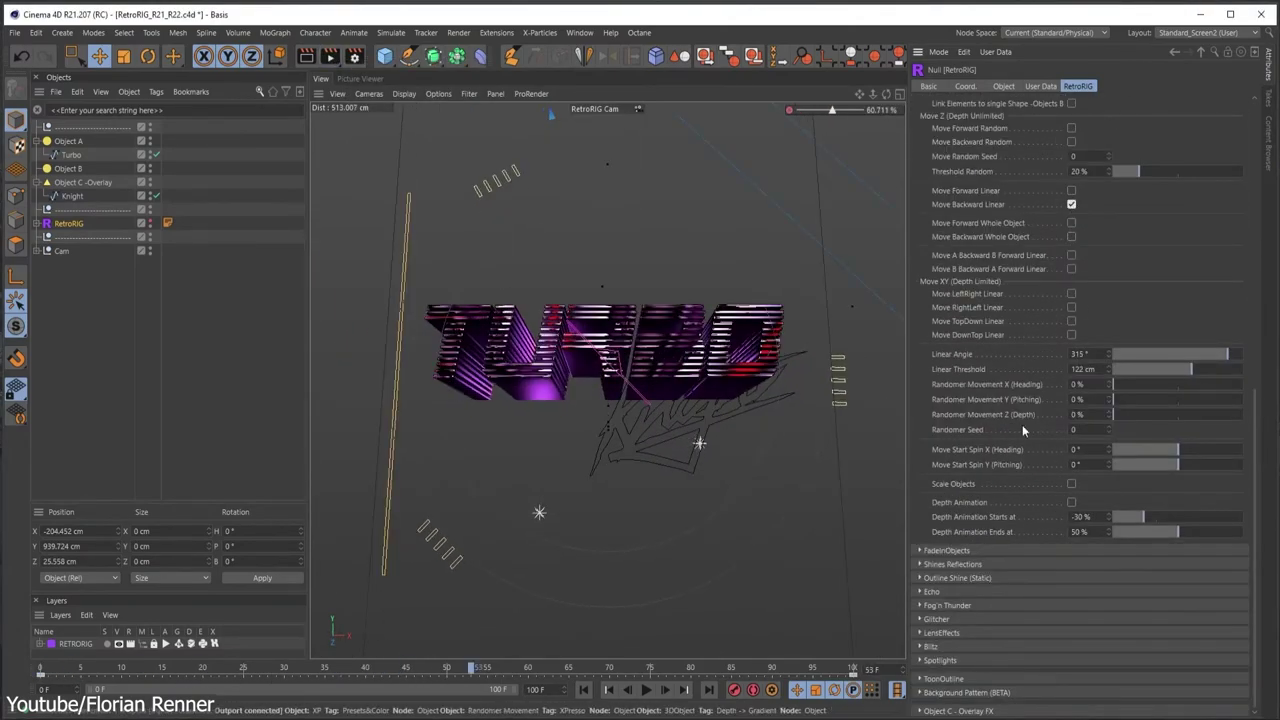
{"action": "left_click", "coordinate": [1228, 357]}
{"action": "scroll", "coordinate": [1150, 400], "scroll_direction": "up", "scroll_amount": 5}
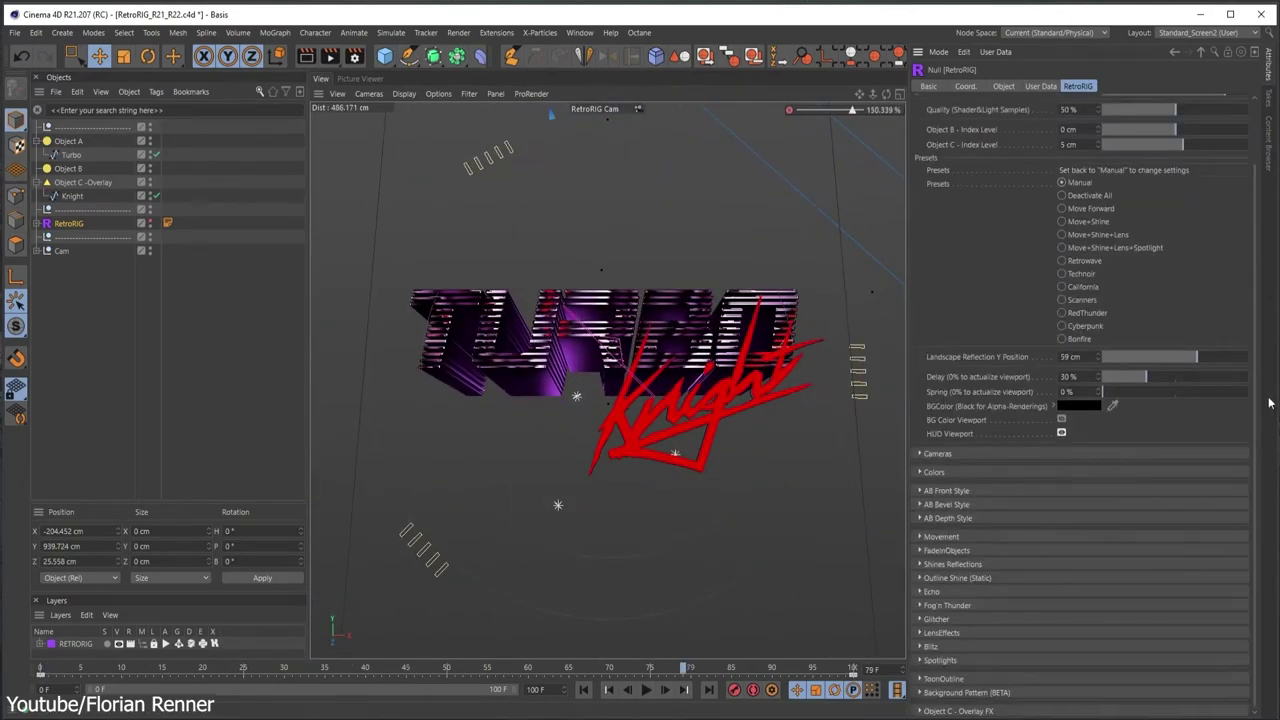
Step: Open the Fog'n Thunder settings and preview the render at frame 55
{"action": "left_click", "coordinate": [945, 605]}
{"action": "scroll", "coordinate": [1069, 374], "scroll_direction": "down", "scroll_amount": 5}
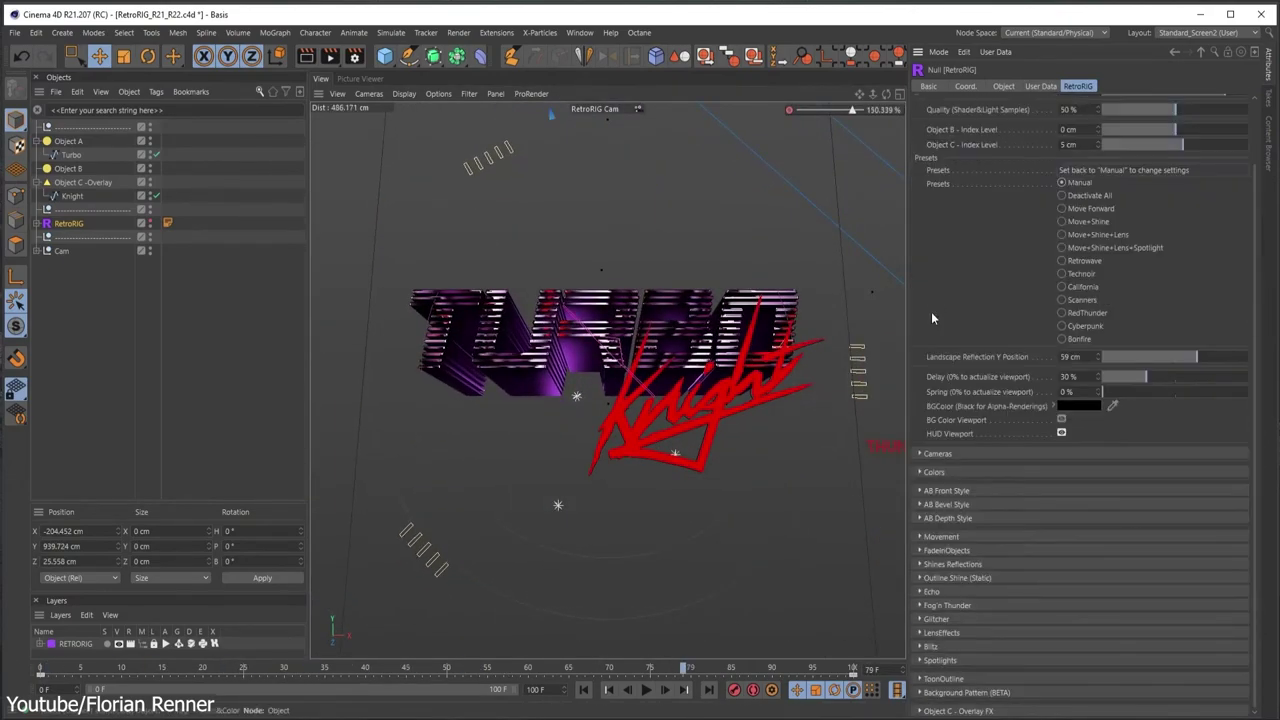
{"action": "mouse_move", "coordinate": [500, 667]}
{"action": "left_mouse_down"}
{"action": "mouse_move", "coordinate": [444, 660]}
{"action": "mouse_move", "coordinate": [490, 667]}
{"action": "left_mouse_up"}
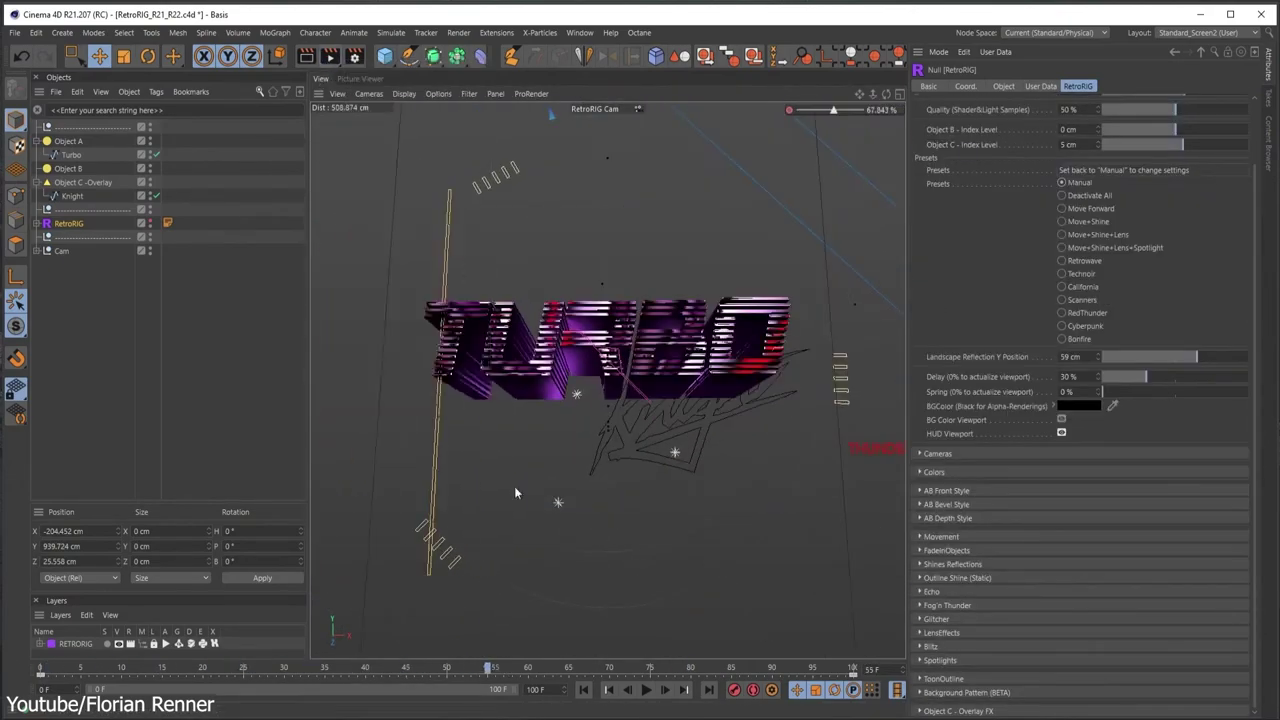
{"action": "key", "text": "alt+r"}
{"action": "left_click", "coordinate": [329, 56]}
{"action": "left_click", "coordinate": [423, 229]}
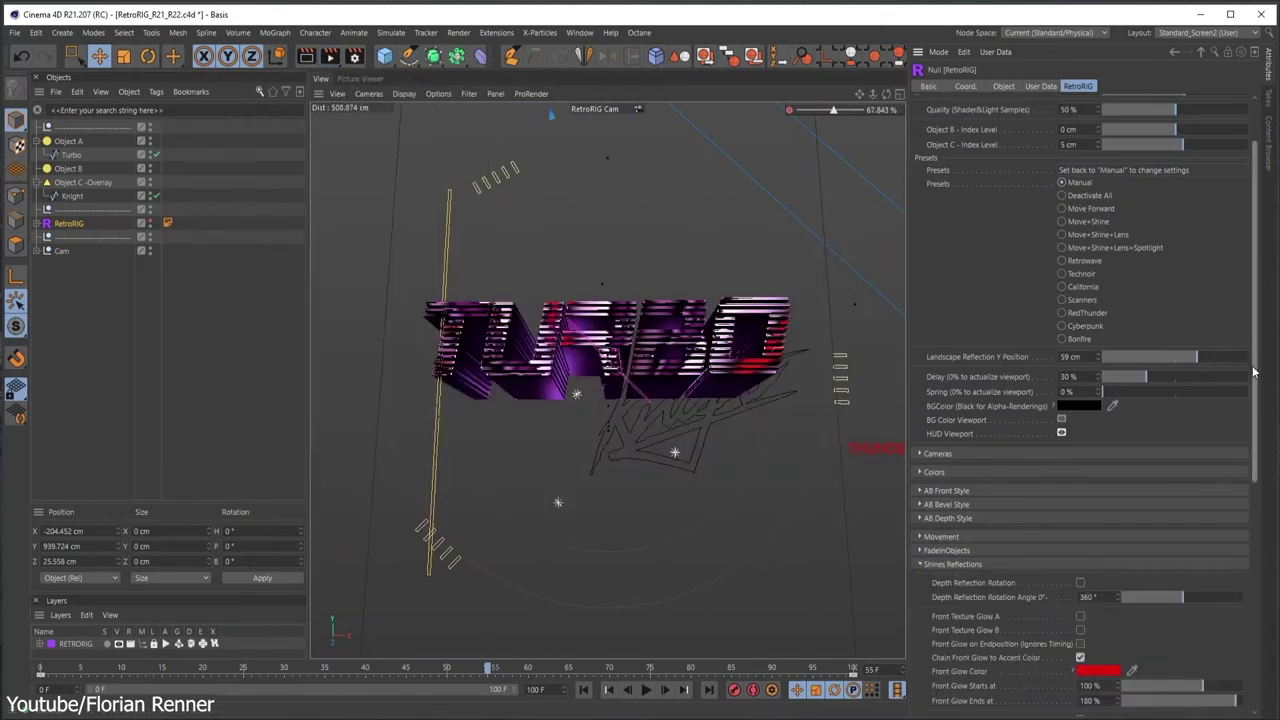
Step: Rotate the solo shine bar in Shines Reflections to a diagonal
{"action": "left_click", "coordinate": [940, 564]}
{"action": "scroll", "coordinate": [1100, 350], "scroll_direction": "down", "scroll_amount": 5}
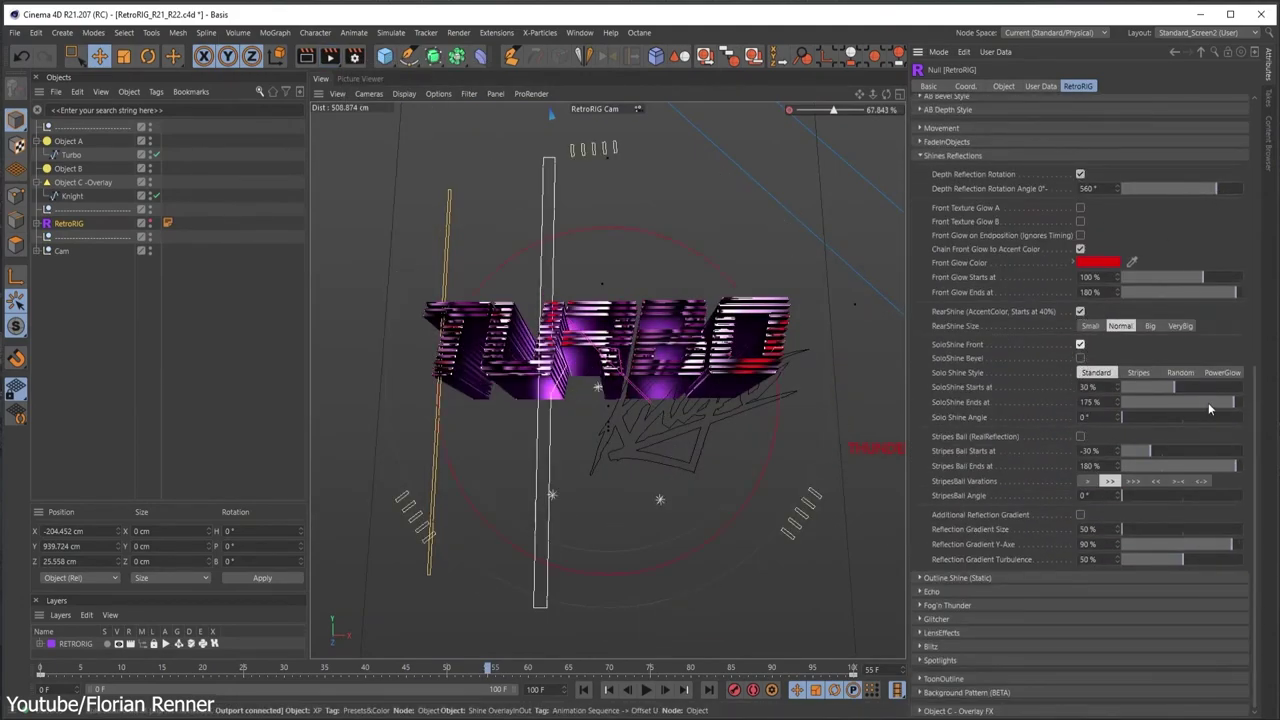
{"action": "left_click_drag", "start_coordinate": [1117, 417], "coordinate": [1120, 417]}
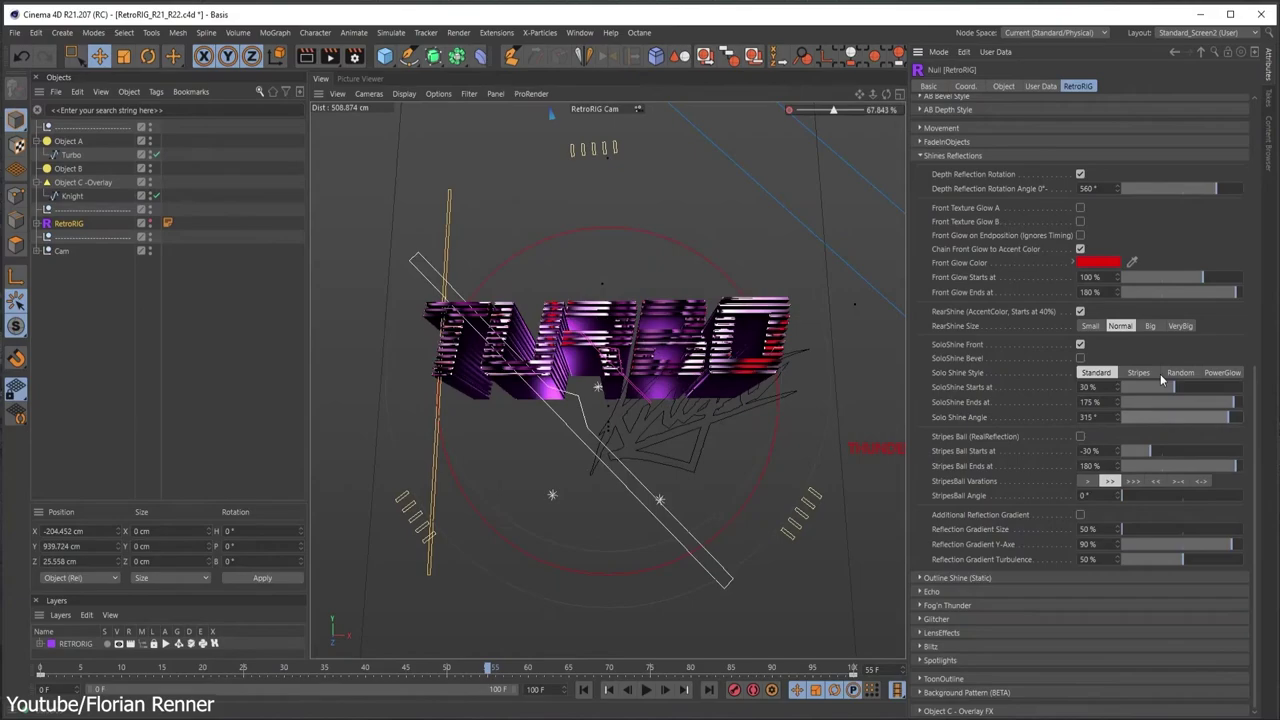
{"action": "left_click", "coordinate": [952, 155]}
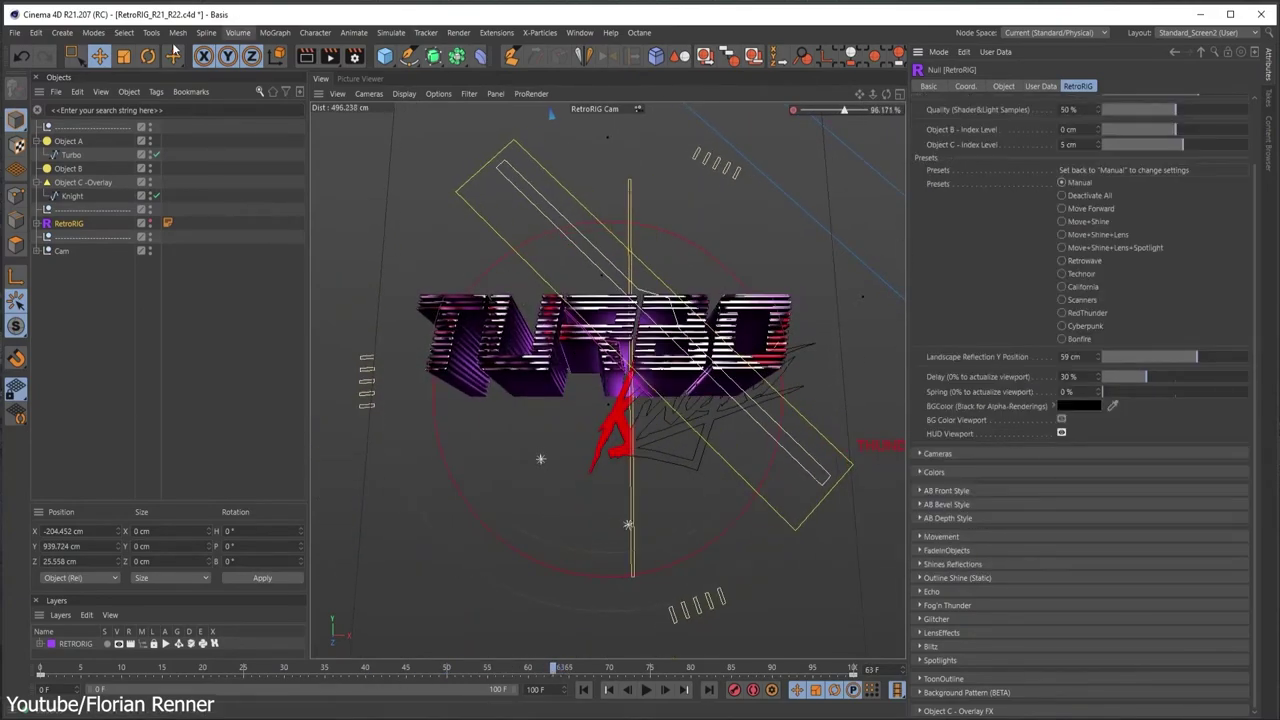
{"action": "key", "text": "alt+r"}
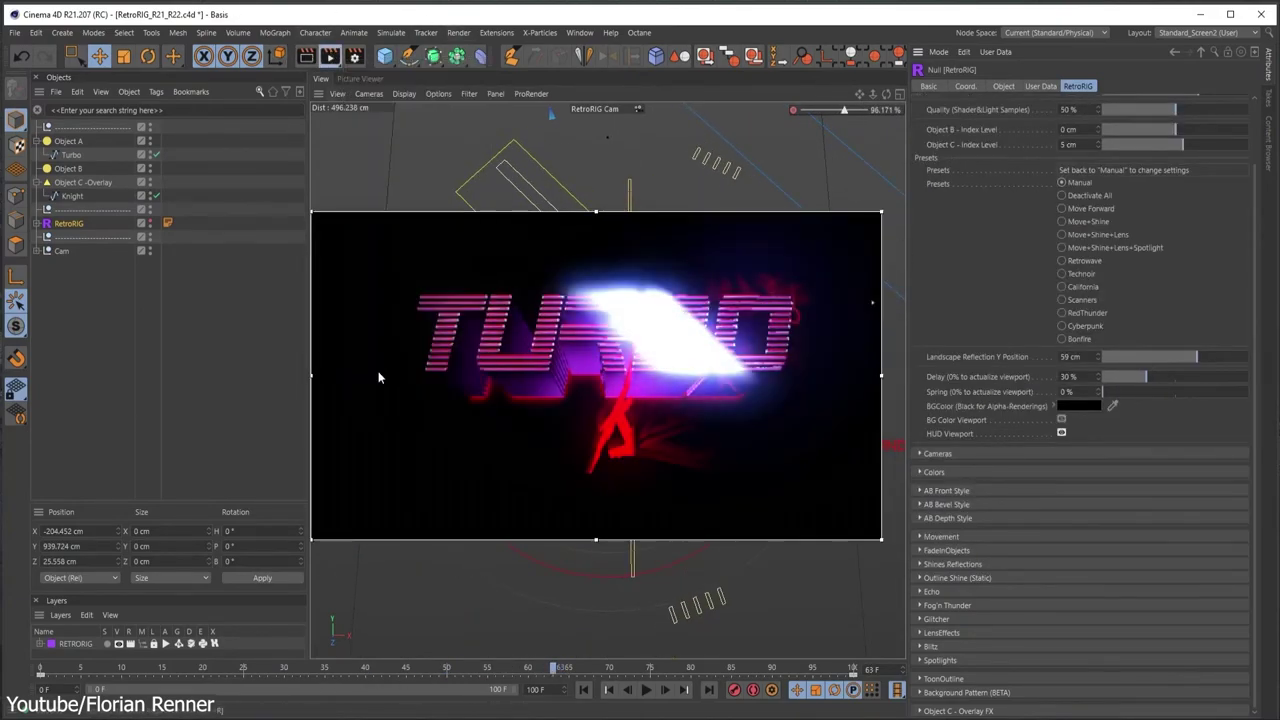
{"action": "key", "text": "alt+r"}
Step: Give the lens flares the Terminator gradient and shrink Lens Size to 15%
{"action": "left_click", "coordinate": [941, 632]}
{"action": "scroll", "coordinate": [1050, 450], "scroll_direction": "down", "scroll_amount": 5}
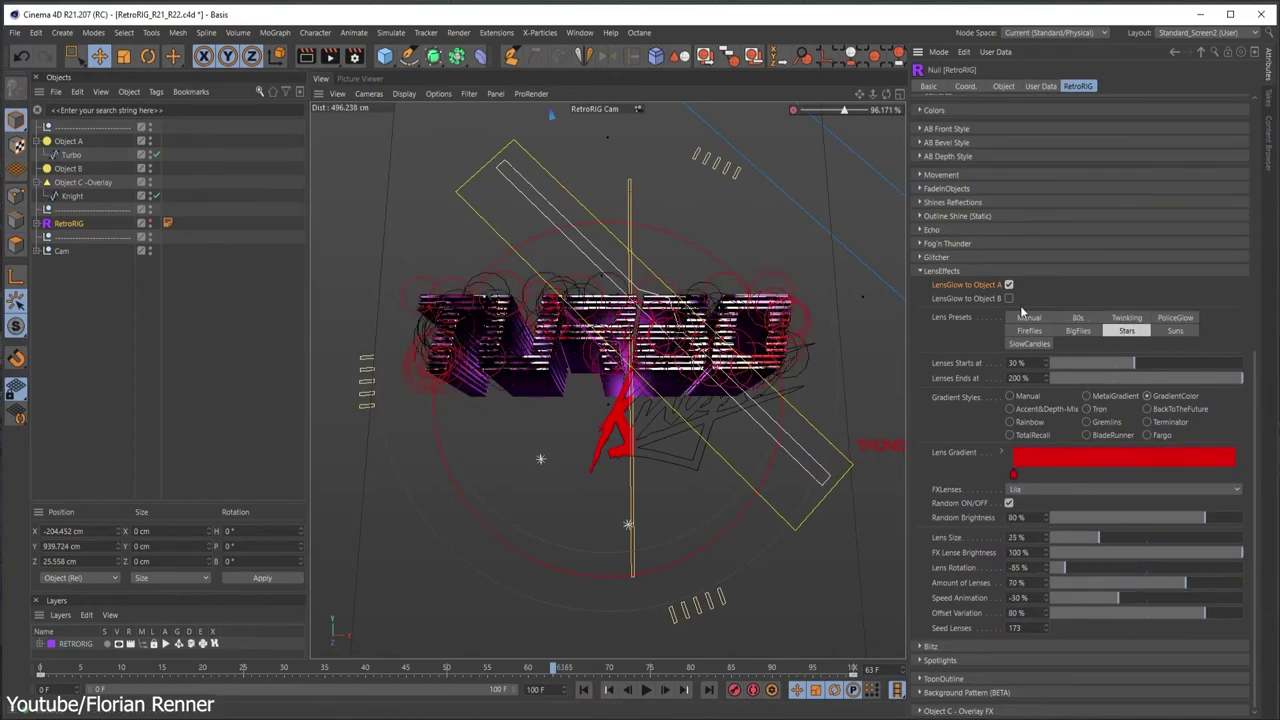
{"action": "left_click", "coordinate": [1147, 422]}
{"action": "left_click", "coordinate": [330, 56]}
{"action": "left_click", "coordinate": [415, 337]}
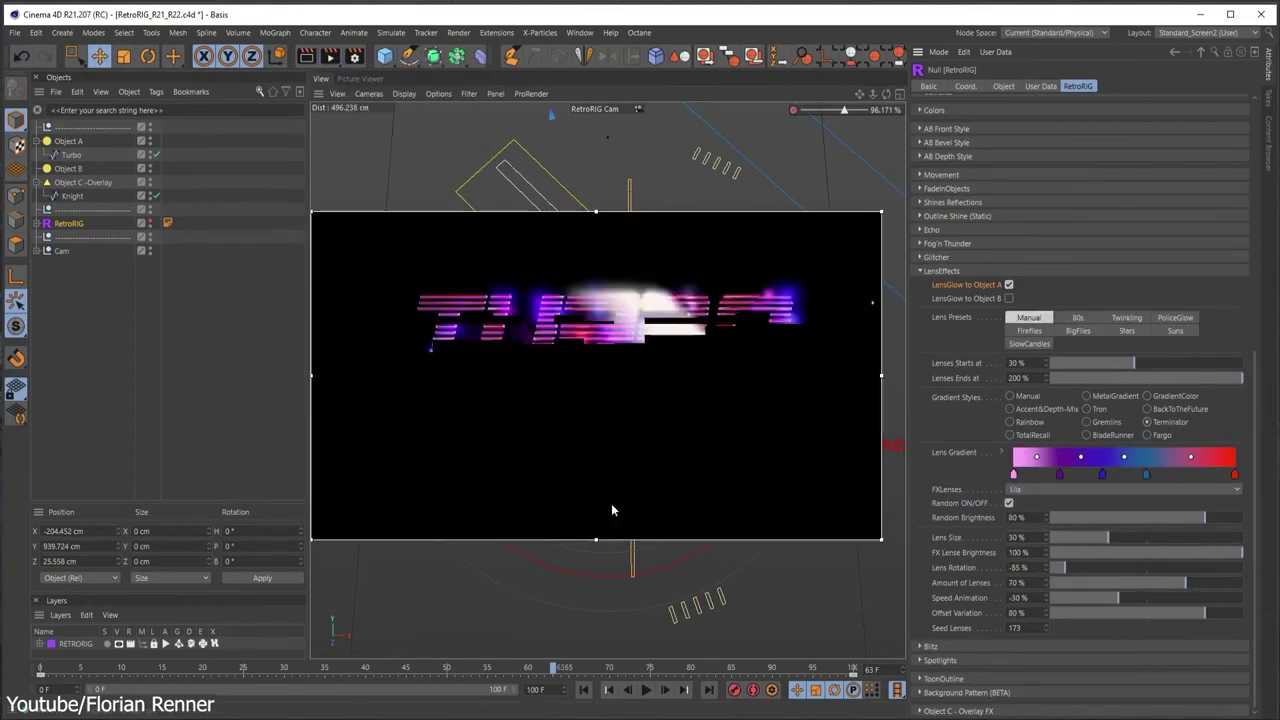
{"action": "left_click_drag", "start_coordinate": [1105, 537], "coordinate": [1095, 537]}
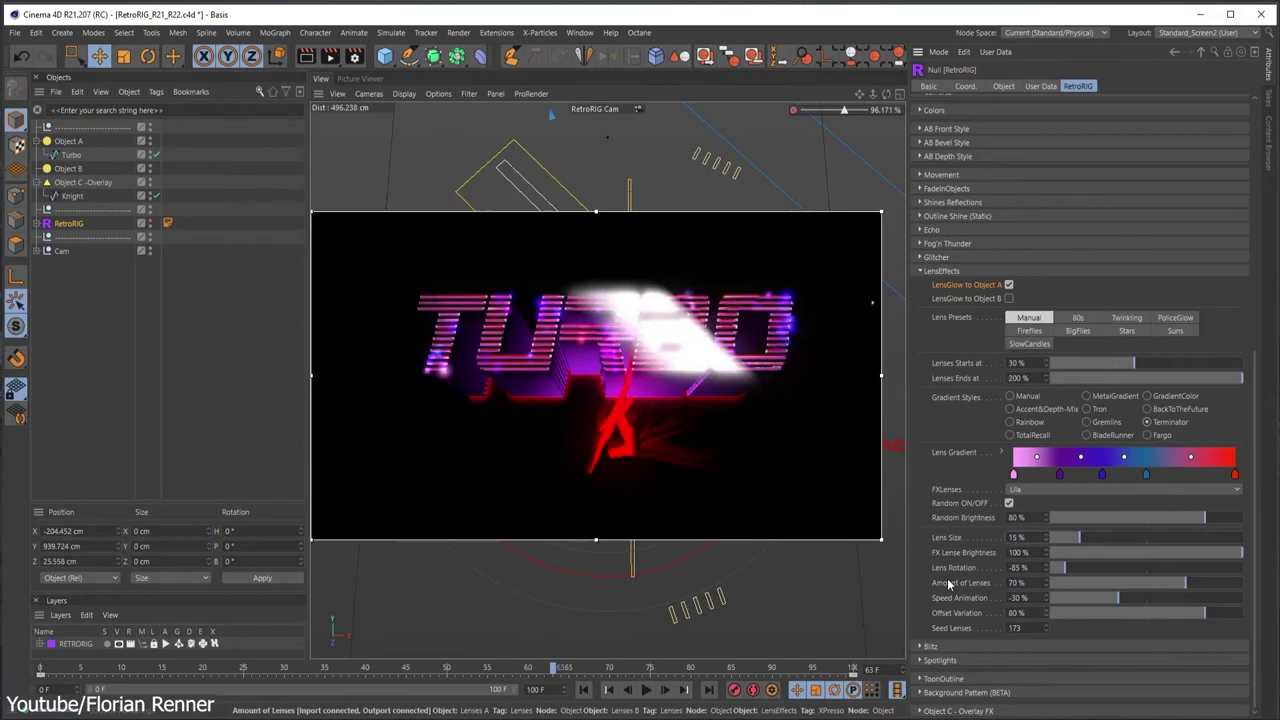
{"action": "key", "text": "alt+r"}
{"action": "left_click", "coordinate": [936, 257]}
{"action": "left_click", "coordinate": [936, 257], "text": "ctrl"}
Step: Lower the spotlight brightness and gradient length, previewing at frame 58
{"action": "left_click", "coordinate": [986, 651]}
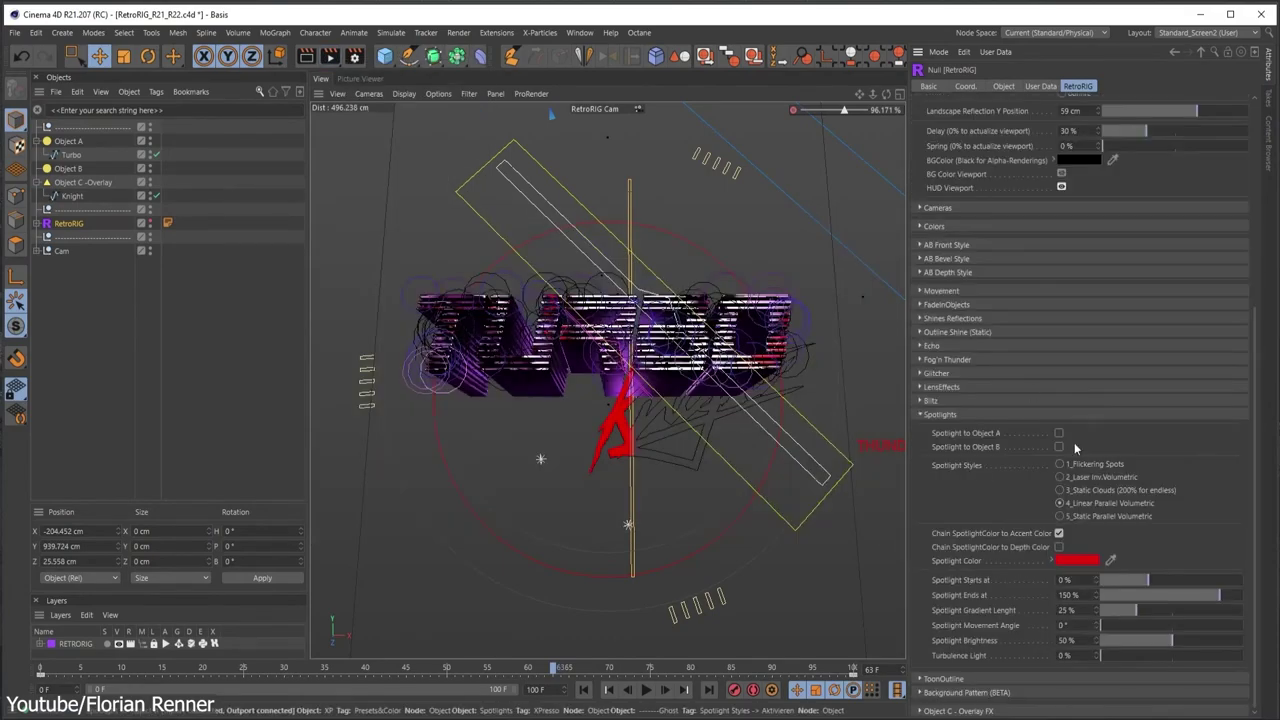
{"action": "left_click_drag", "start_coordinate": [532, 672], "coordinate": [515, 668]}
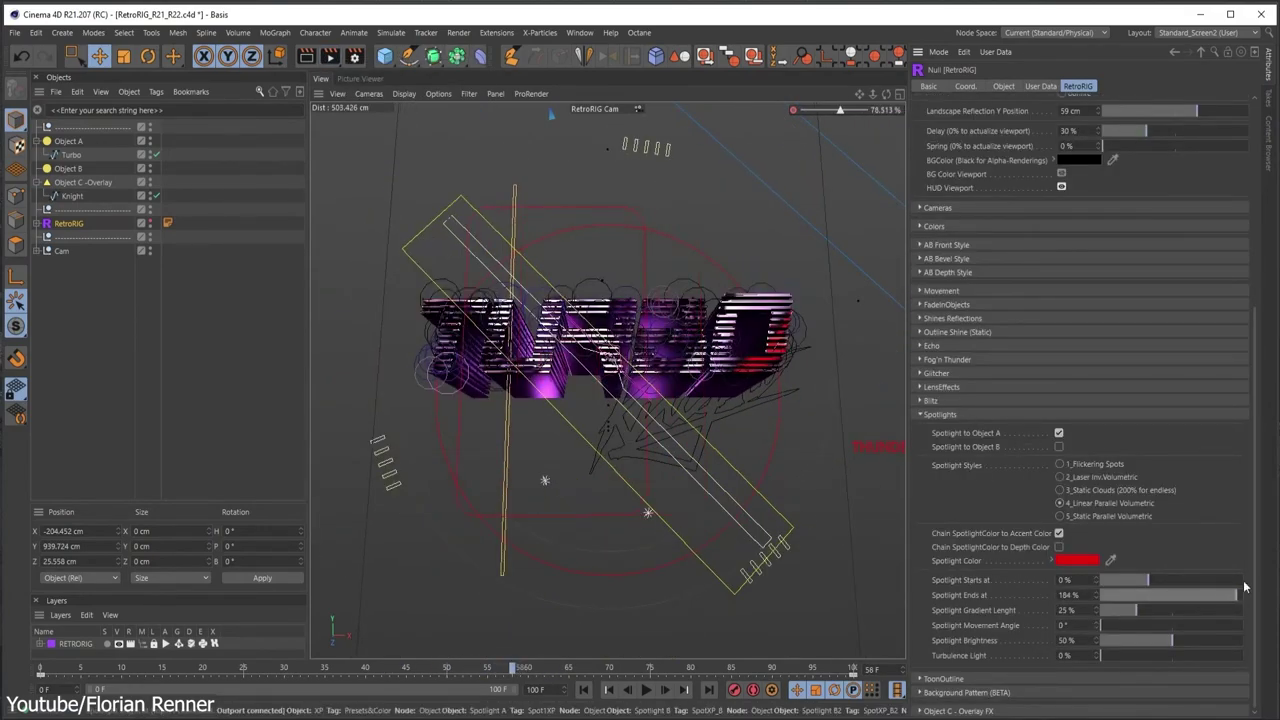
{"action": "scroll", "coordinate": [1245, 587], "scroll_direction": "up", "scroll_amount": 3}
{"action": "left_click", "coordinate": [329, 56]}
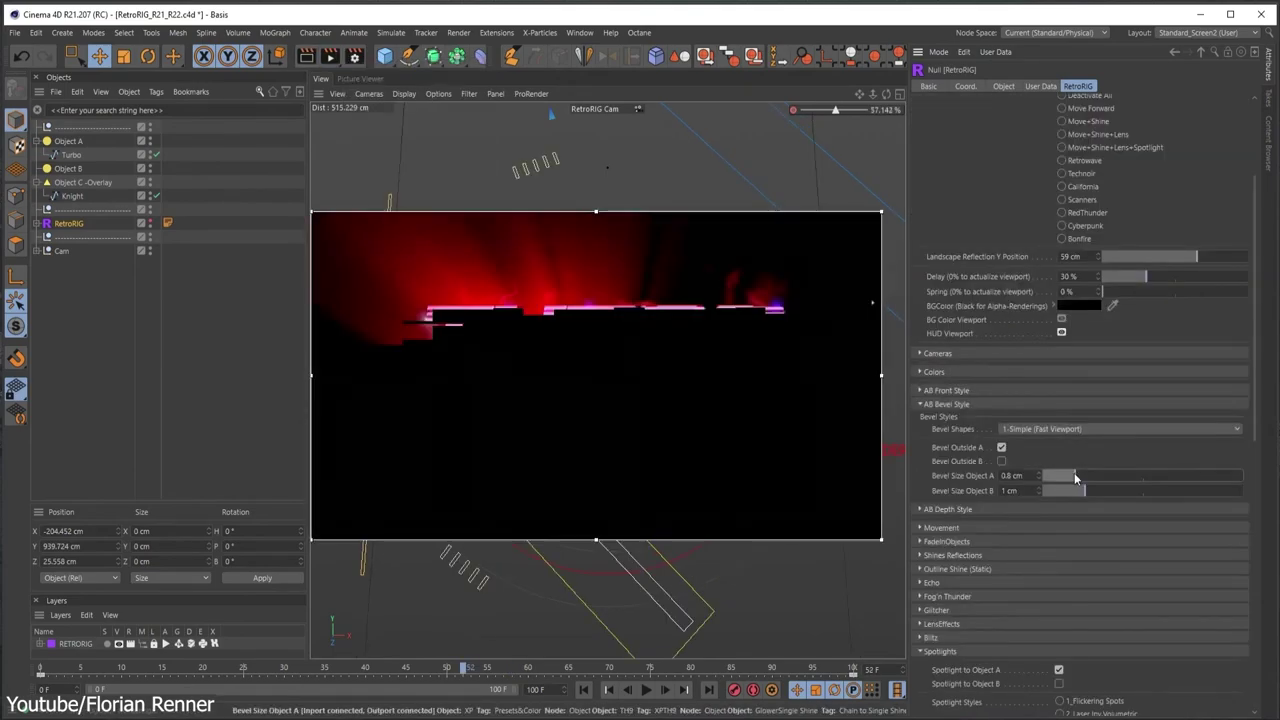
{"action": "left_click", "coordinate": [946, 404]}
{"action": "scroll", "coordinate": [1183, 551], "scroll_direction": "down", "scroll_amount": 6}
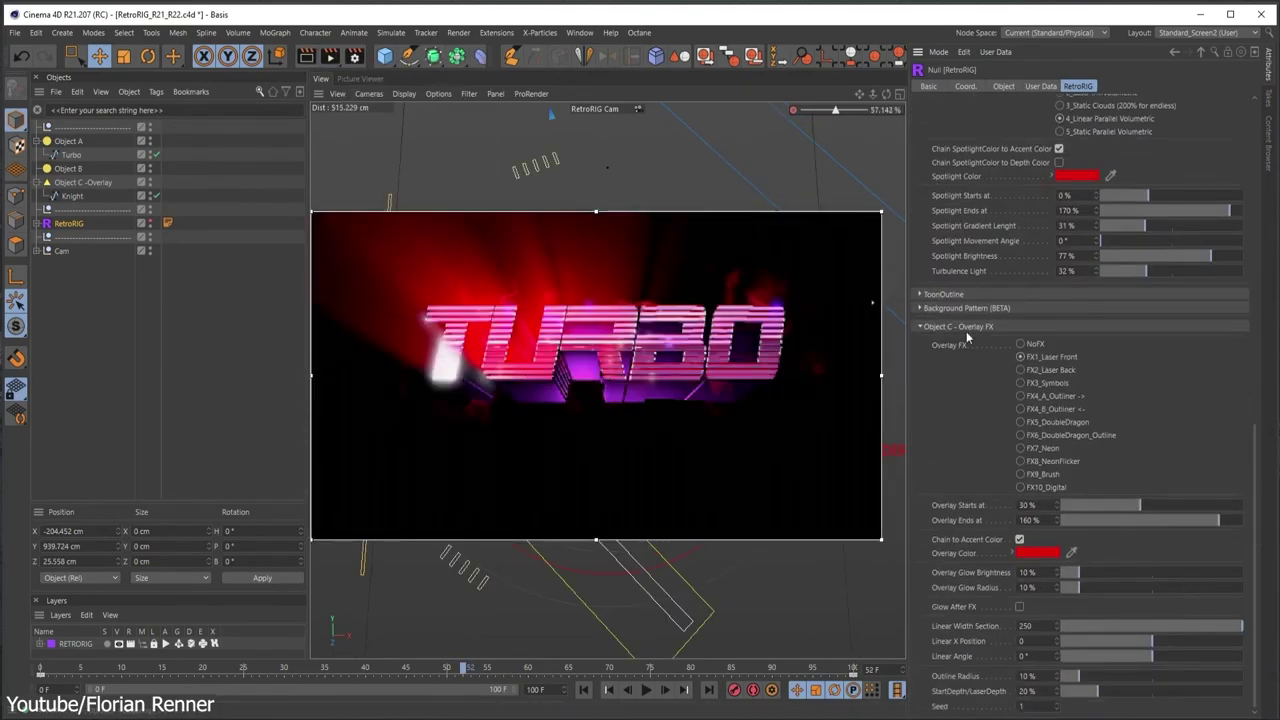
{"action": "left_click", "coordinate": [958, 327]}
{"action": "left_click_drag", "start_coordinate": [1210, 640], "coordinate": [1181, 644]}
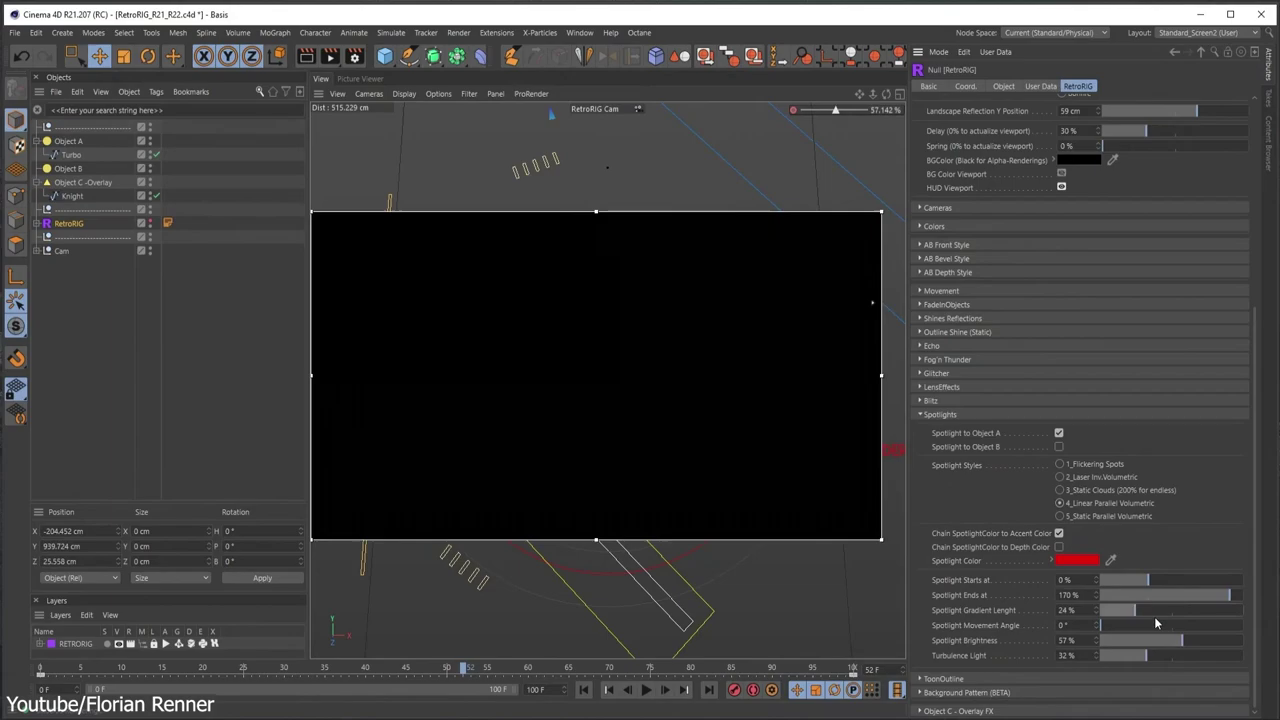
{"action": "left_click", "coordinate": [949, 414]}
Step: Switch the Object C overlay effect to FX9_Brush and make it end later
{"action": "left_click", "coordinate": [958, 455]}
{"action": "scroll", "coordinate": [1040, 440], "scroll_direction": "down", "scroll_amount": 3}
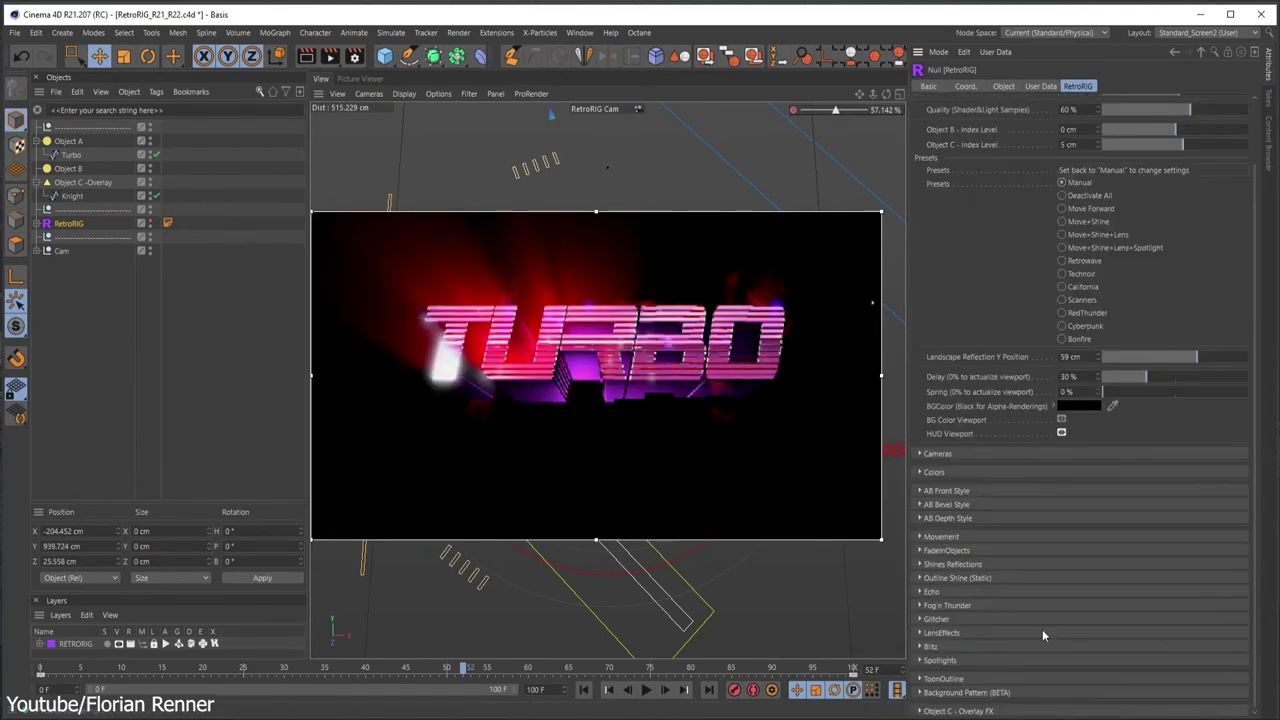
{"action": "left_click", "coordinate": [1020, 474]}
{"action": "left_click_drag", "start_coordinate": [1219, 520], "coordinate": [1231, 525]}
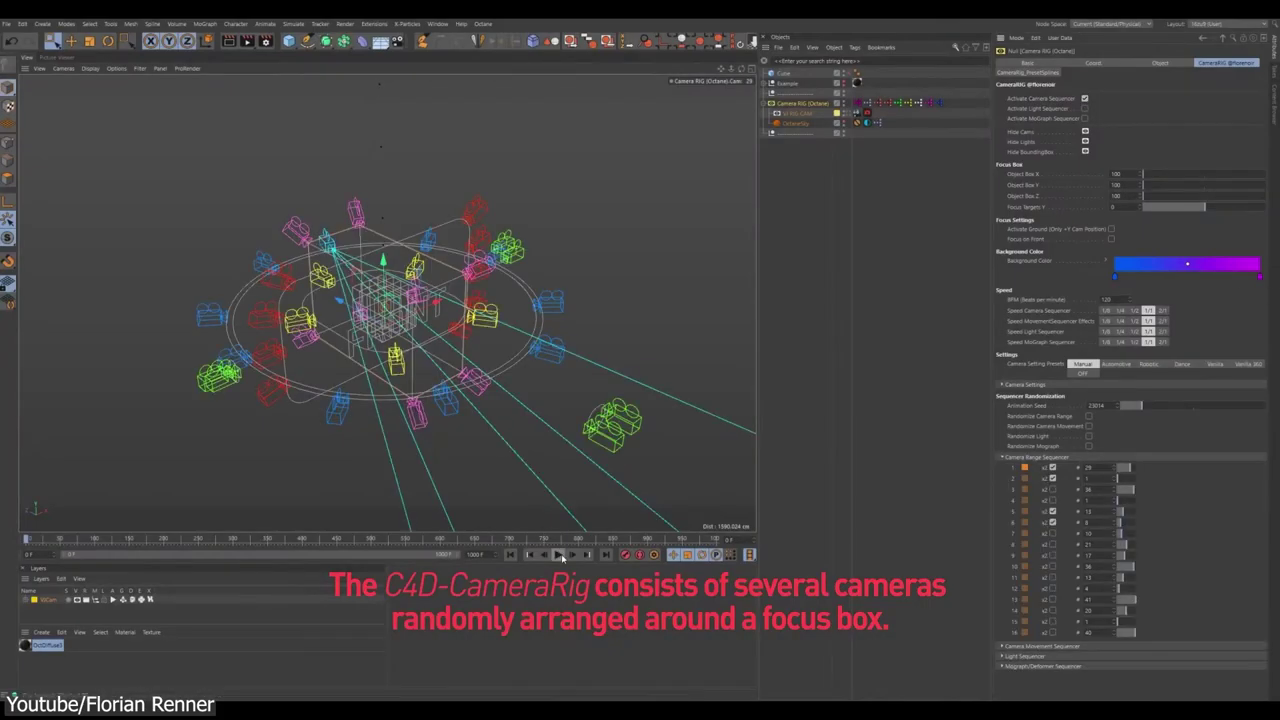
Step: Play the camera rig animation and raise General Camera Distance to 83%
{"action": "left_click", "coordinate": [559, 555]}
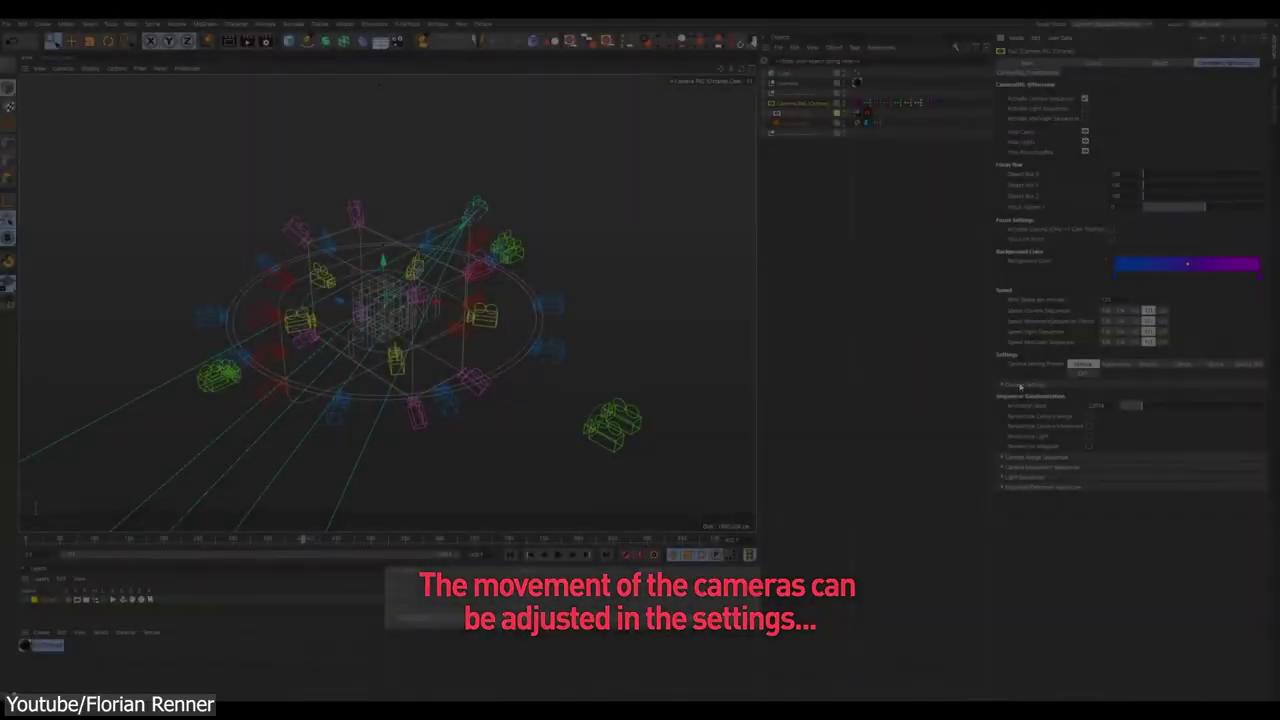
{"action": "scroll", "coordinate": [1268, 468], "scroll_direction": "down", "scroll_amount": 5}
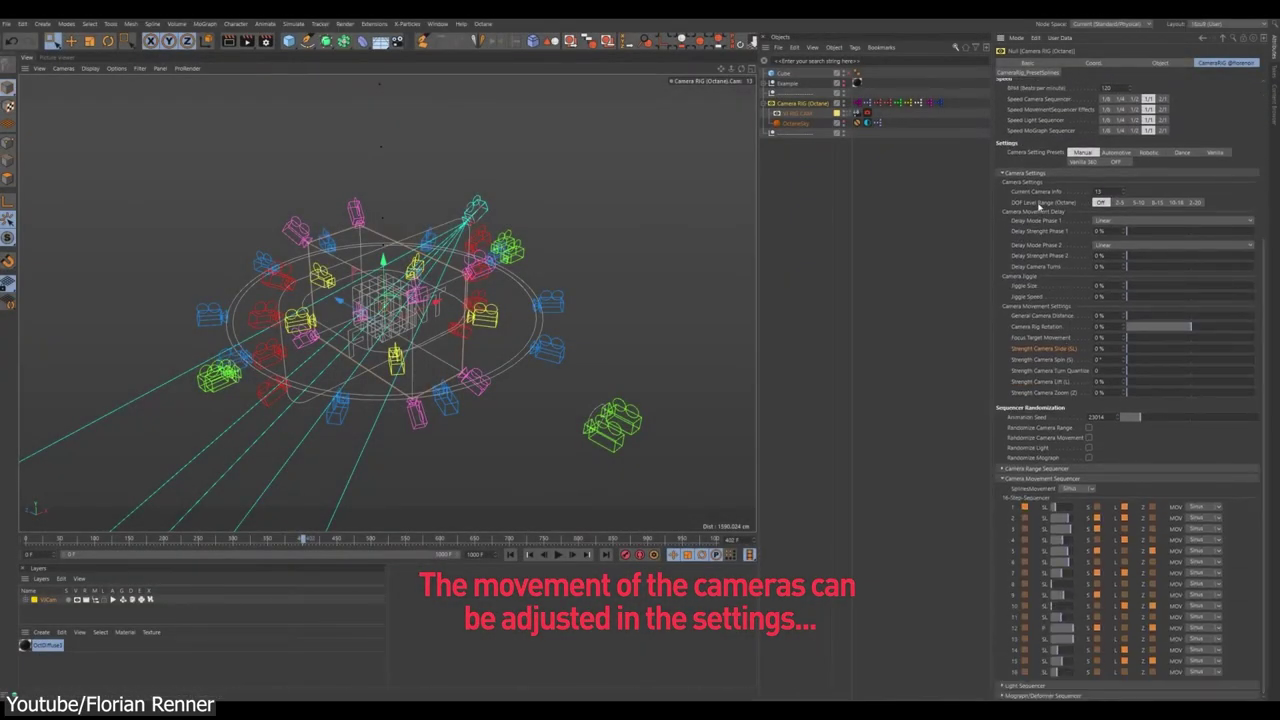
{"action": "left_click", "coordinate": [558, 554]}
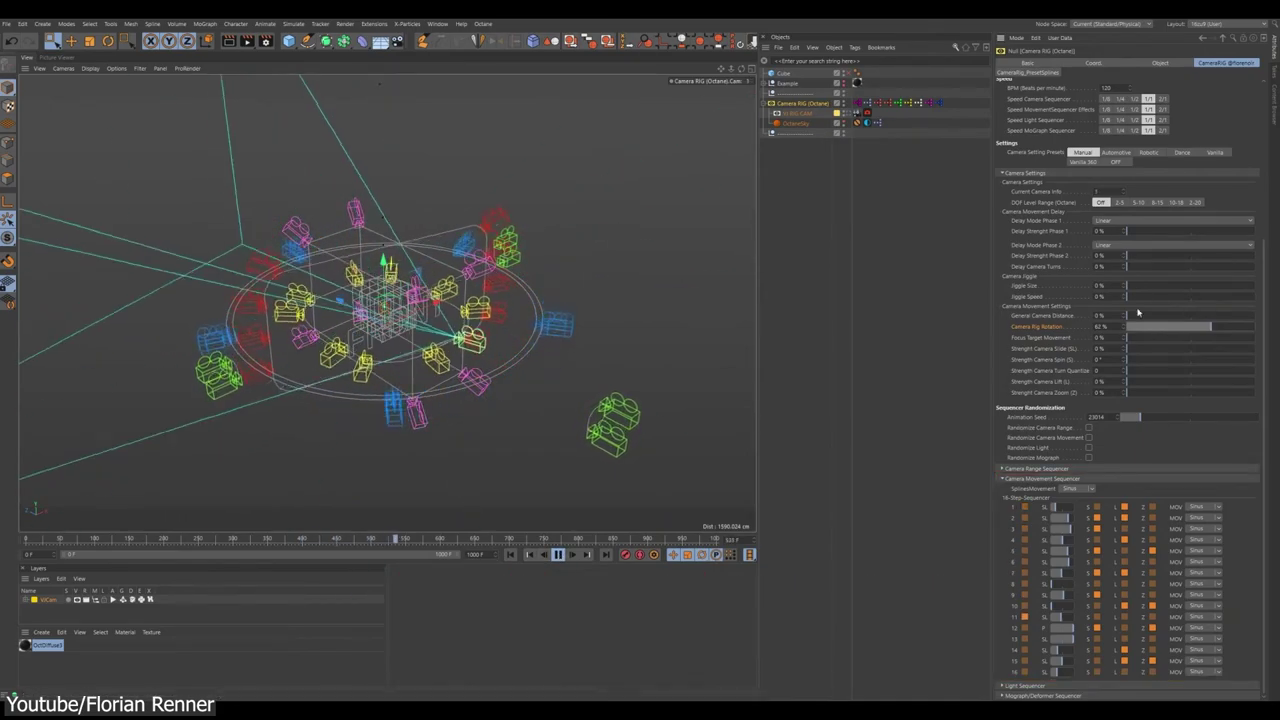
{"action": "left_click_drag", "start_coordinate": [1137, 313], "coordinate": [1252, 313]}
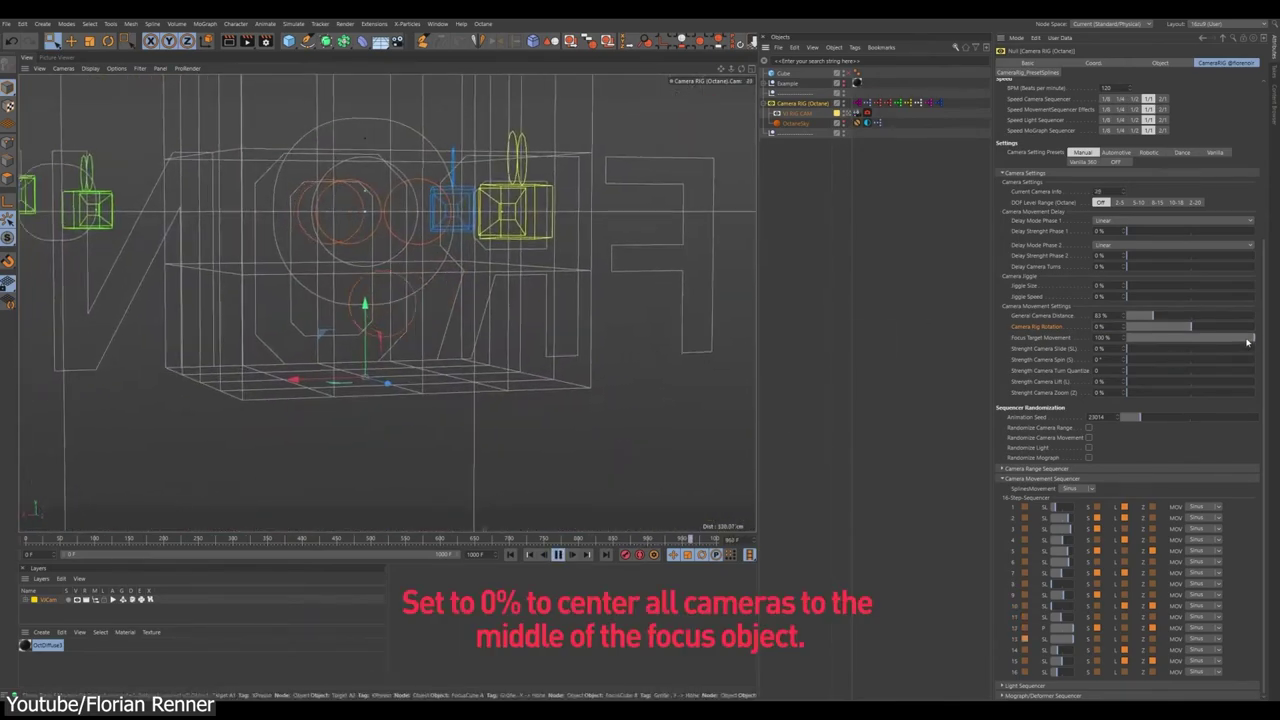
Step: Set Focus Target Movement to 0% and camera slide strength to 100%, then stop playback
{"action": "left_click_drag", "start_coordinate": [1247, 341], "coordinate": [1132, 341]}
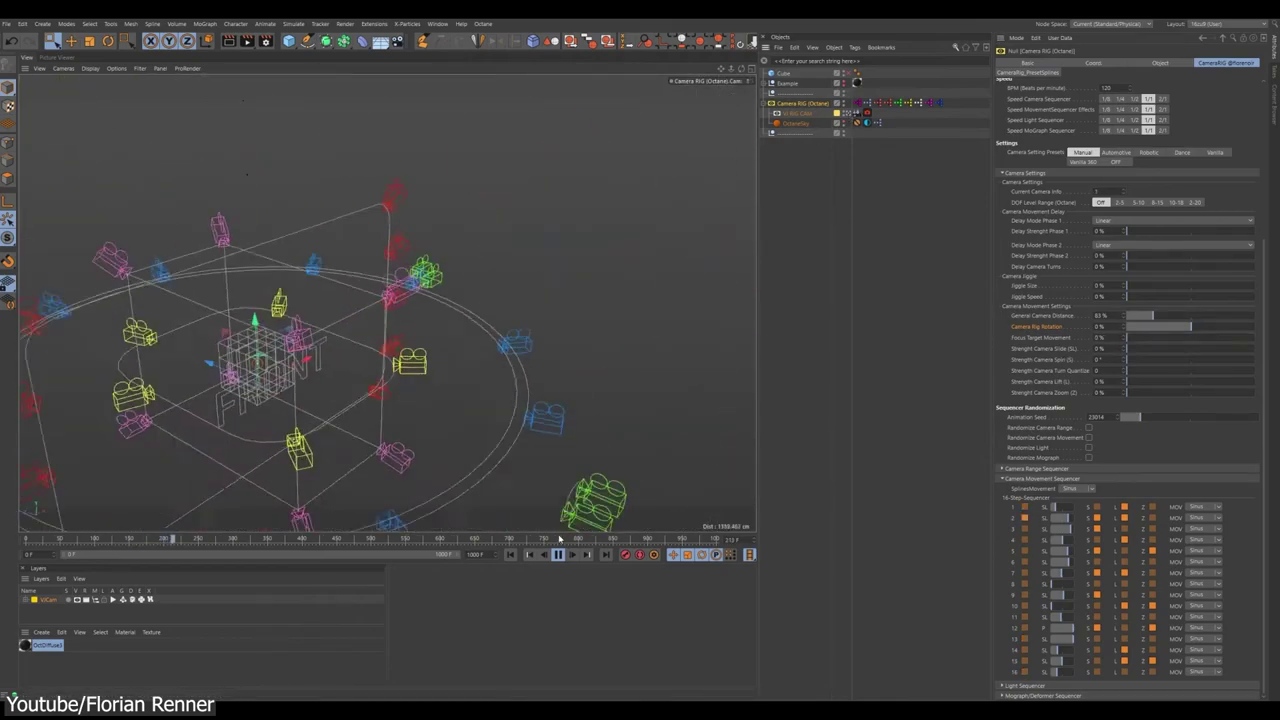
{"action": "left_click", "coordinate": [1251, 351]}
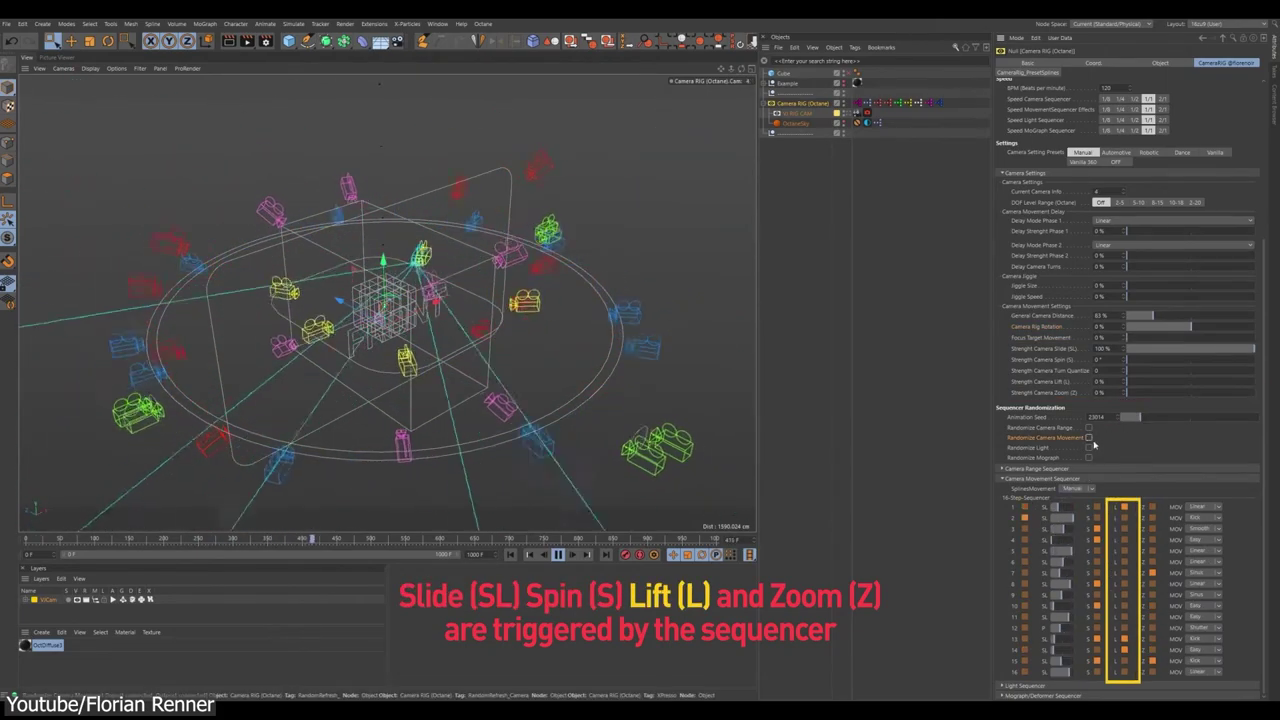
{"action": "key", "text": "F8"}
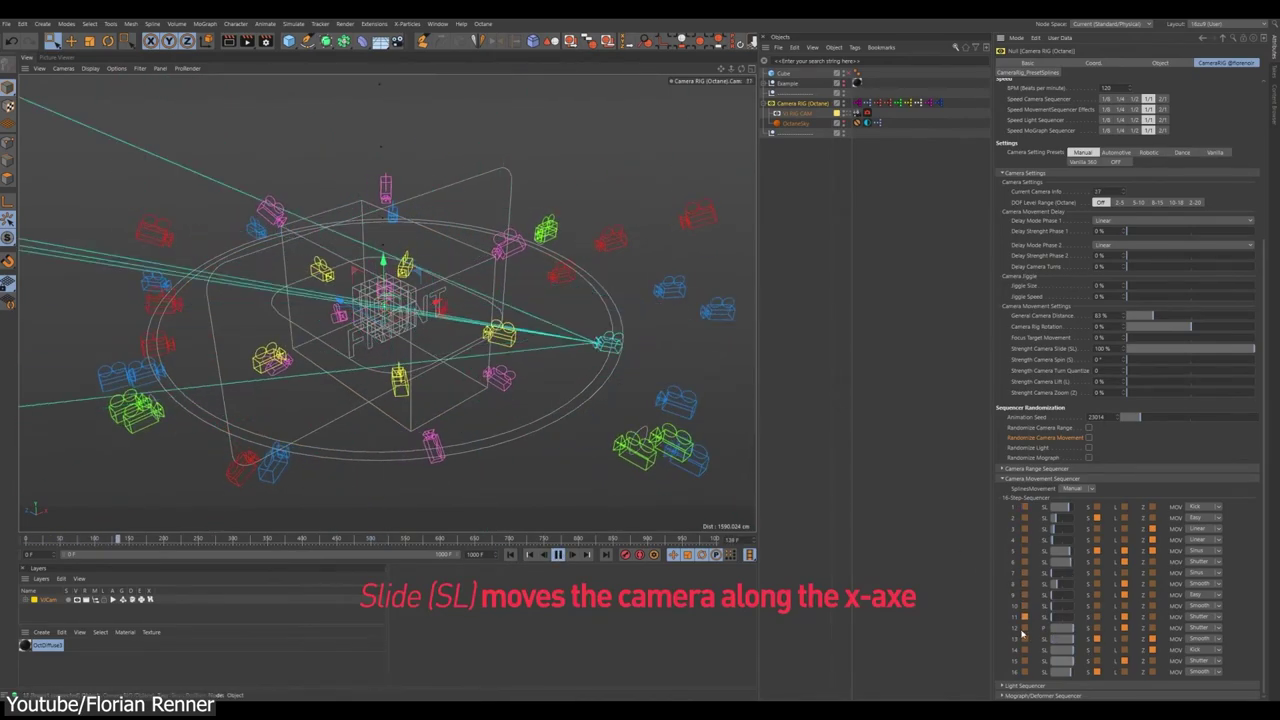
{"action": "left_click", "coordinate": [559, 555]}
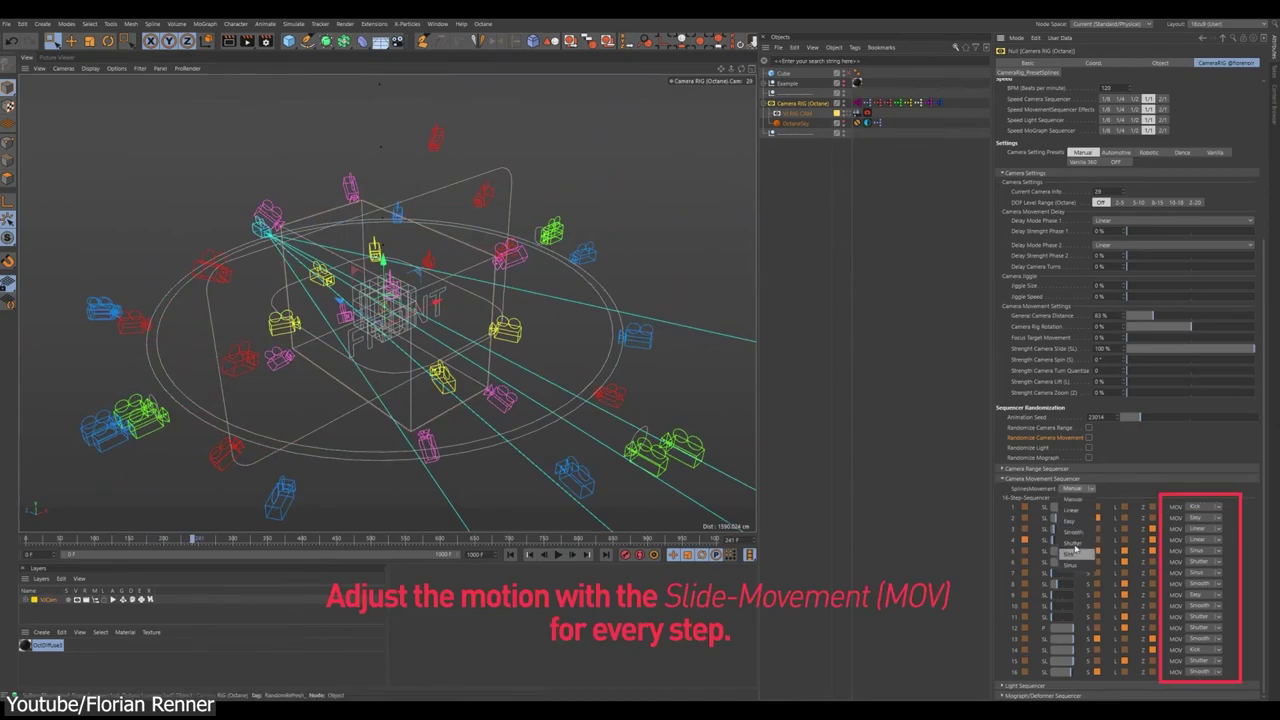
Step: Resume playback and set every sequencer step's spline slide movement to Sinus
{"action": "key", "text": "F8"}
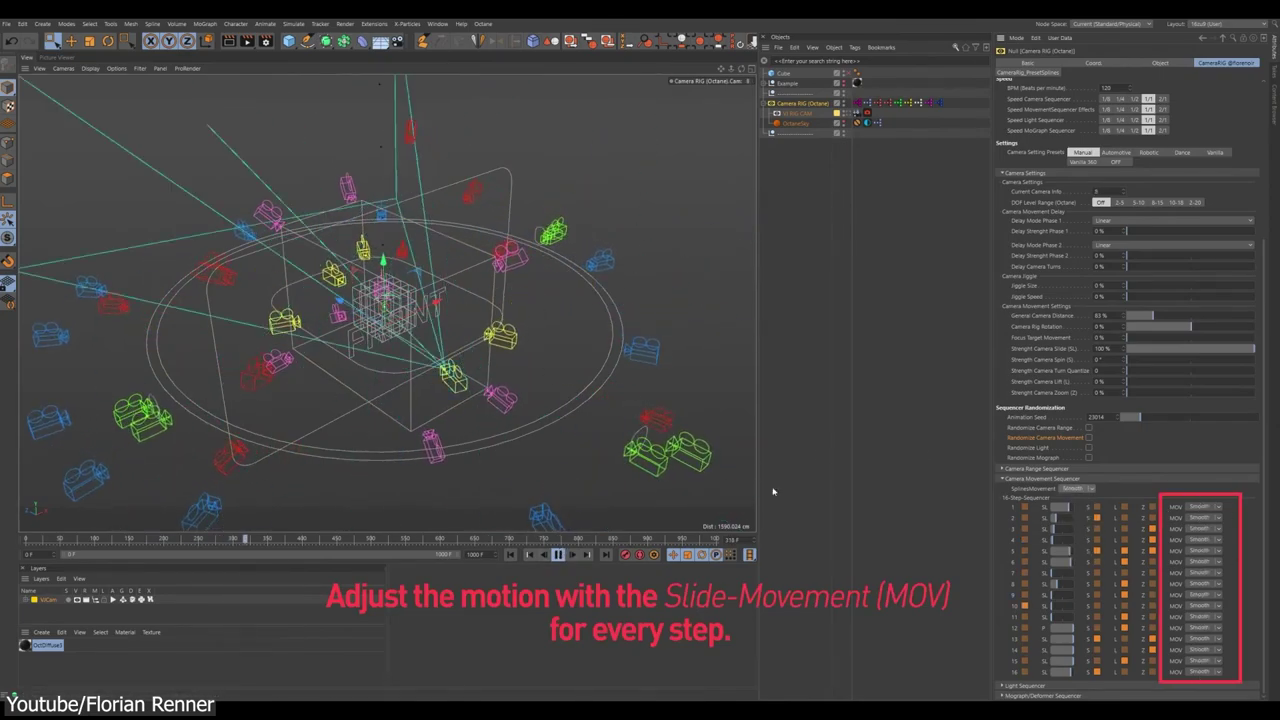
{"action": "left_click", "coordinate": [1091, 489]}
{"action": "left_click", "coordinate": [1071, 564]}
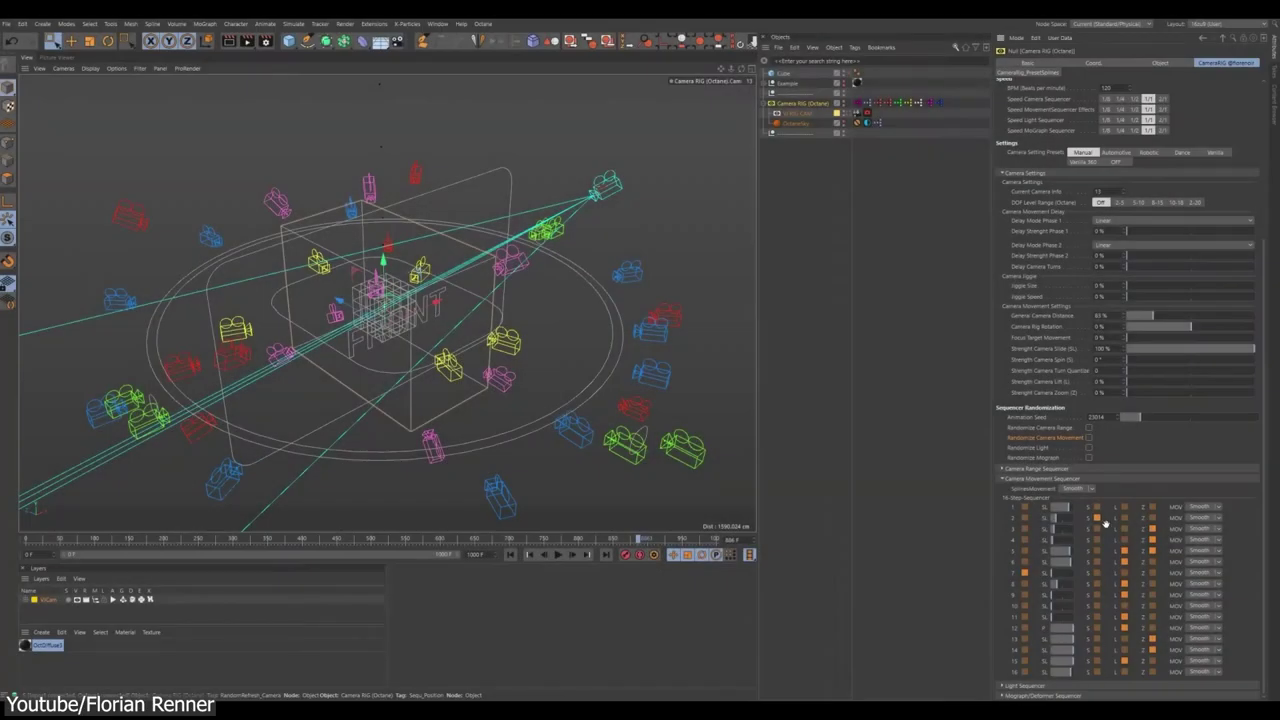
Step: Set Strength Camera Spin to 360° and Delay Camera Turns to 50%
{"action": "left_click_drag", "start_coordinate": [1160, 360], "coordinate": [1255, 360]}
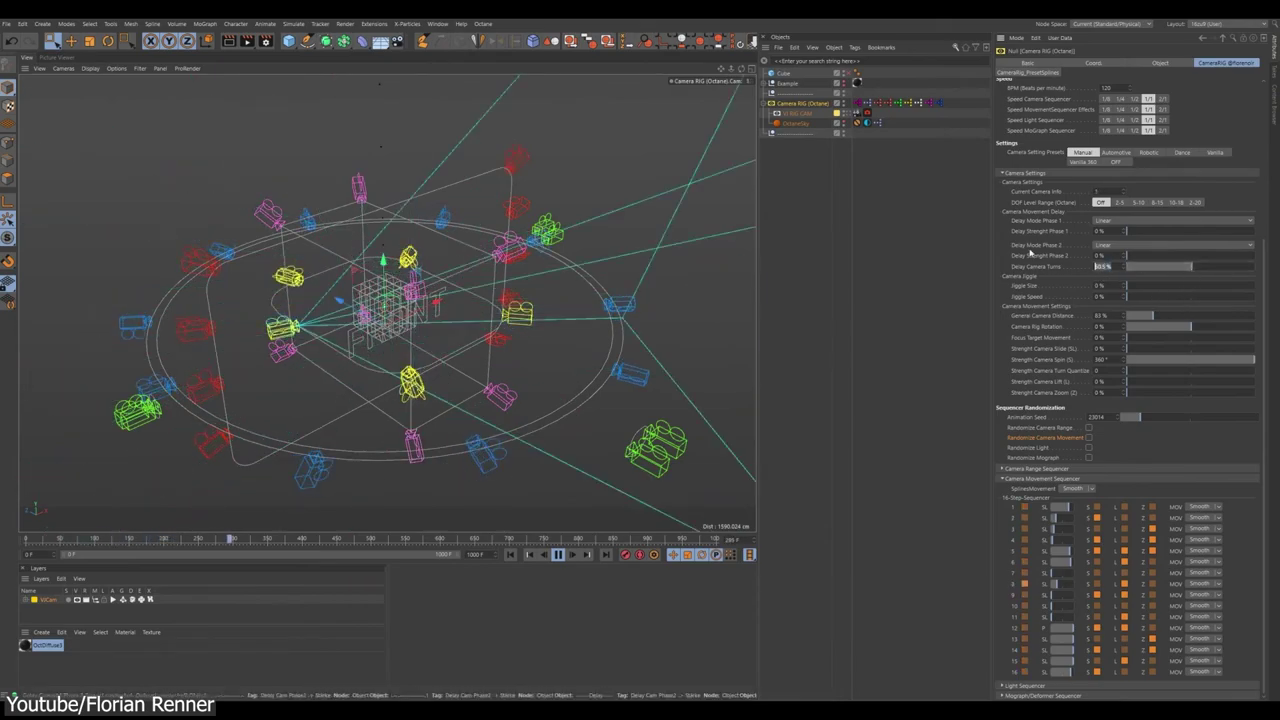
{"action": "type", "text": "50"}
{"action": "key", "text": "Return"}
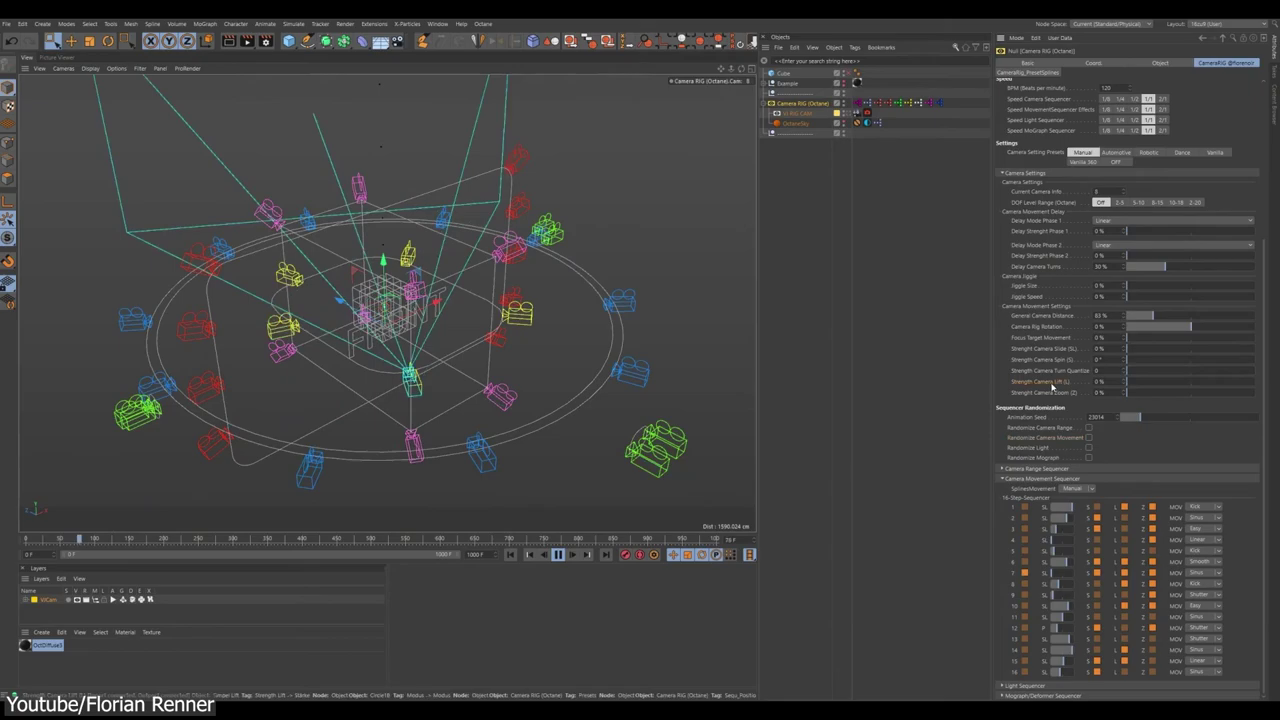
Step: Test Camera Lift at 100% and back to 0%, then apply the Robotic preset
{"action": "left_click_drag", "start_coordinate": [1125, 381], "coordinate": [1255, 381]}
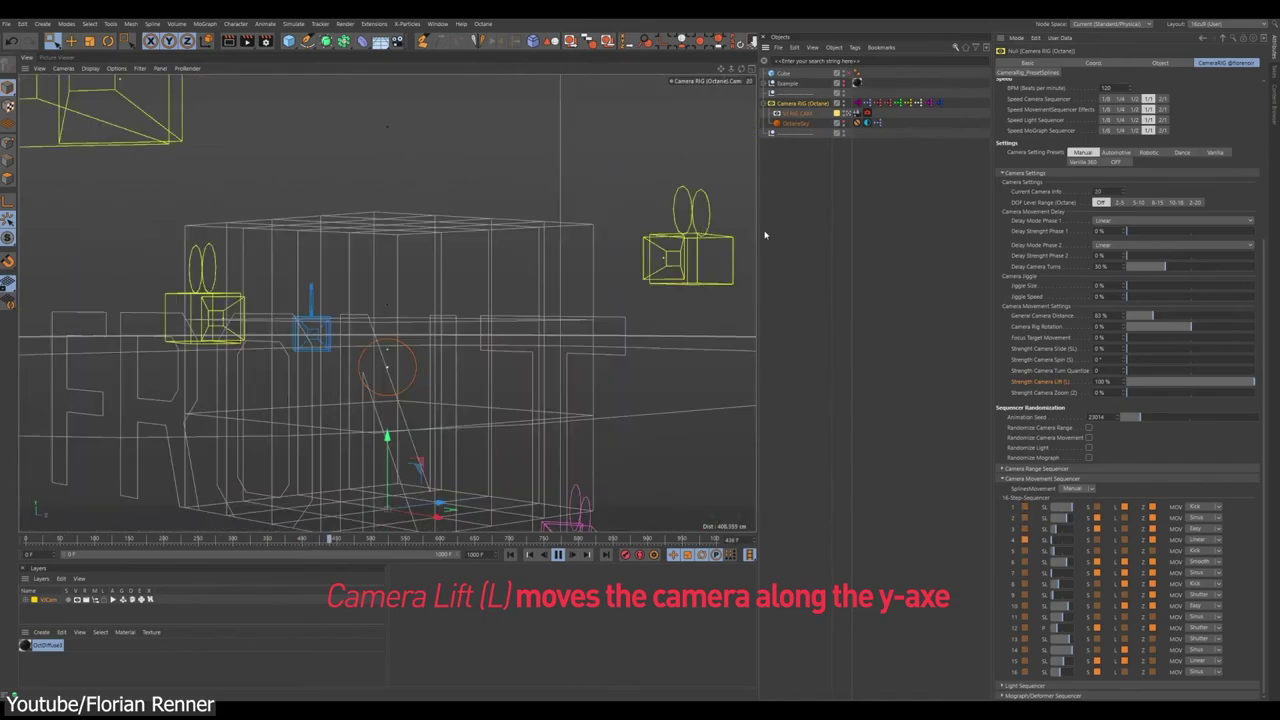
{"action": "left_click_drag", "start_coordinate": [1250, 381], "coordinate": [1125, 382]}
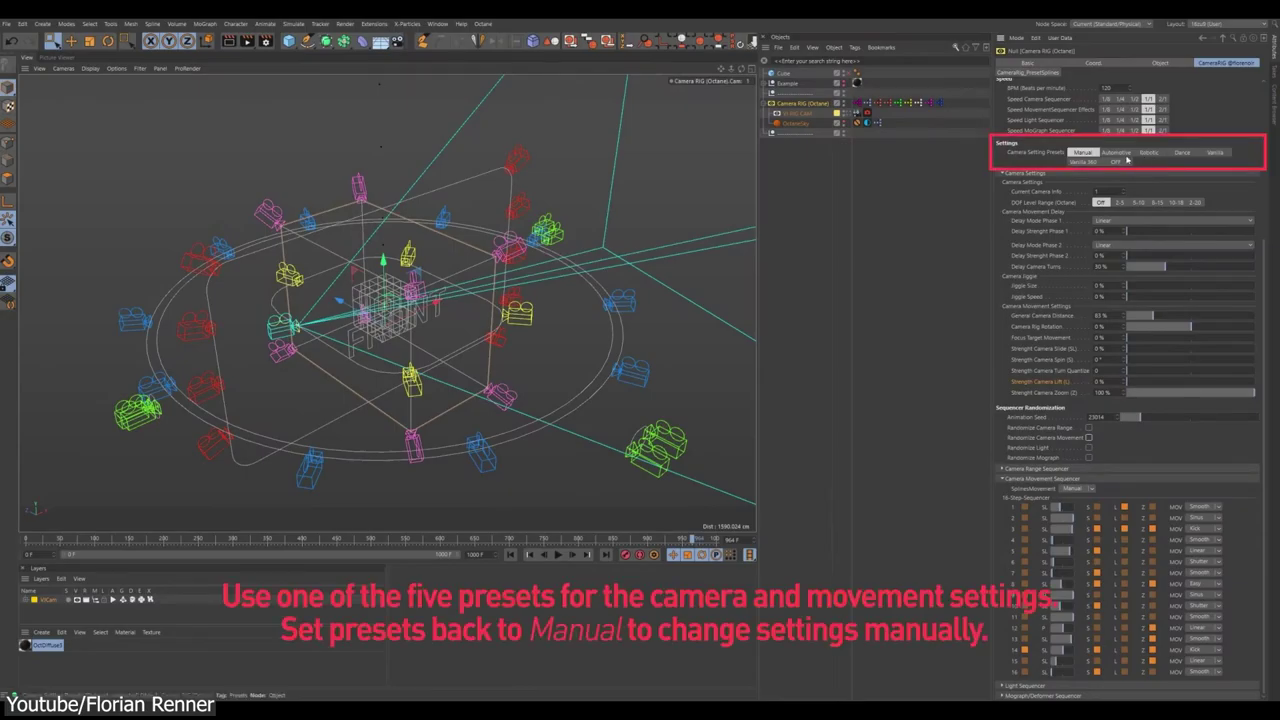
{"action": "left_click", "coordinate": [1148, 152]}
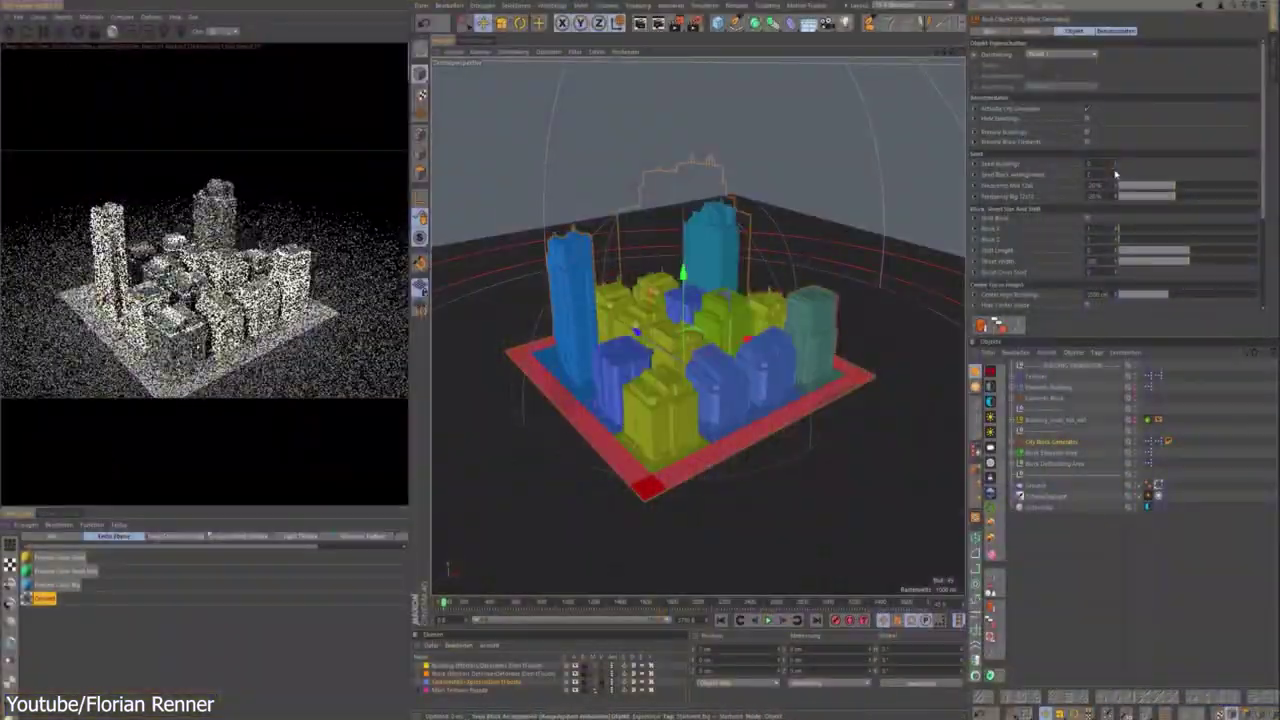
Step: Raise Block X, lower AdLogo Position Y to 84%, and assign Facade_Height_4.tif to displacement slot 1
{"action": "scroll", "coordinate": [1132, 175], "scroll_direction": "down", "scroll_amount": 3}
{"action": "left_click_drag", "start_coordinate": [1118, 139], "coordinate": [1128, 141]}
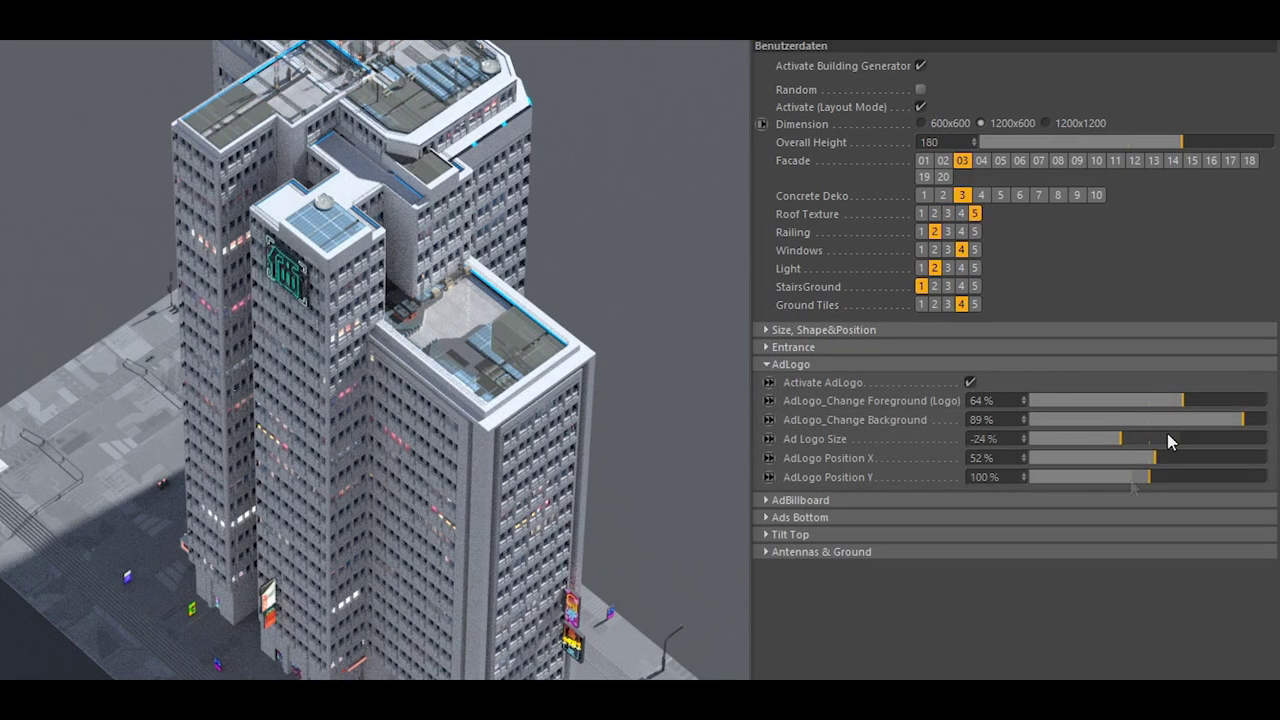
{"action": "left_click_drag", "start_coordinate": [1150, 477], "coordinate": [1130, 479]}
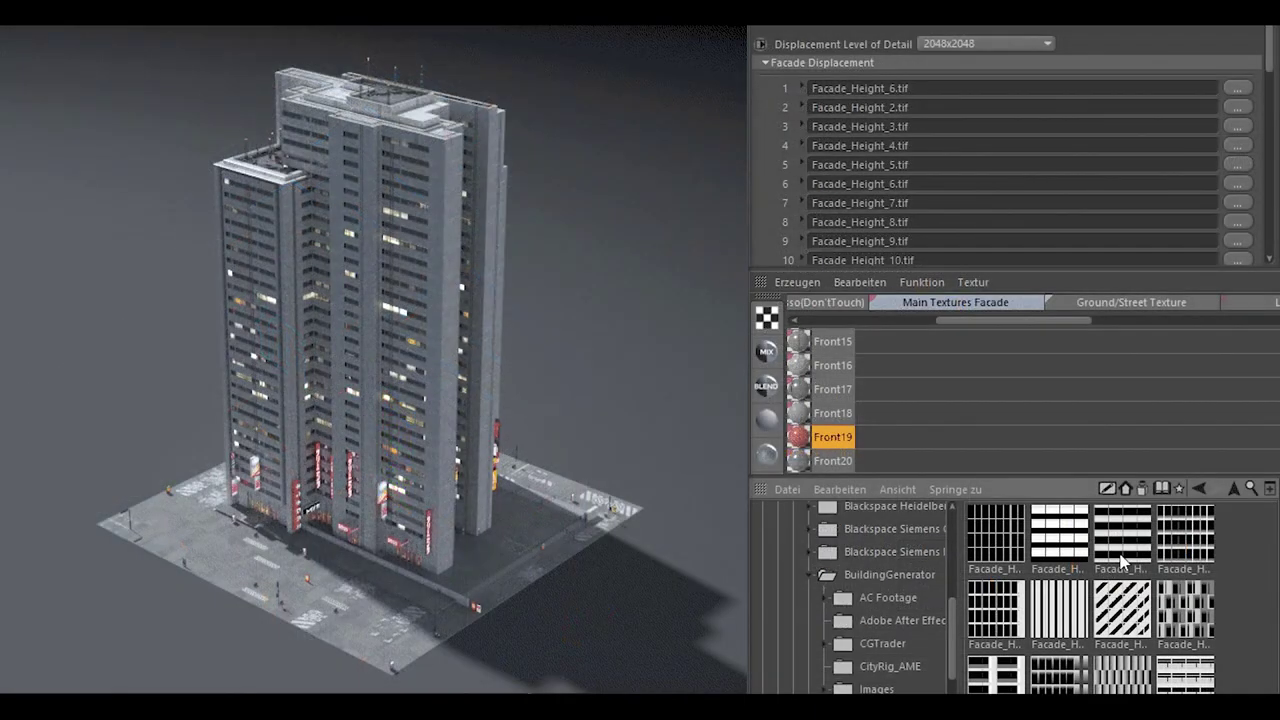
{"action": "left_click_drag", "start_coordinate": [926, 93], "coordinate": [926, 90]}
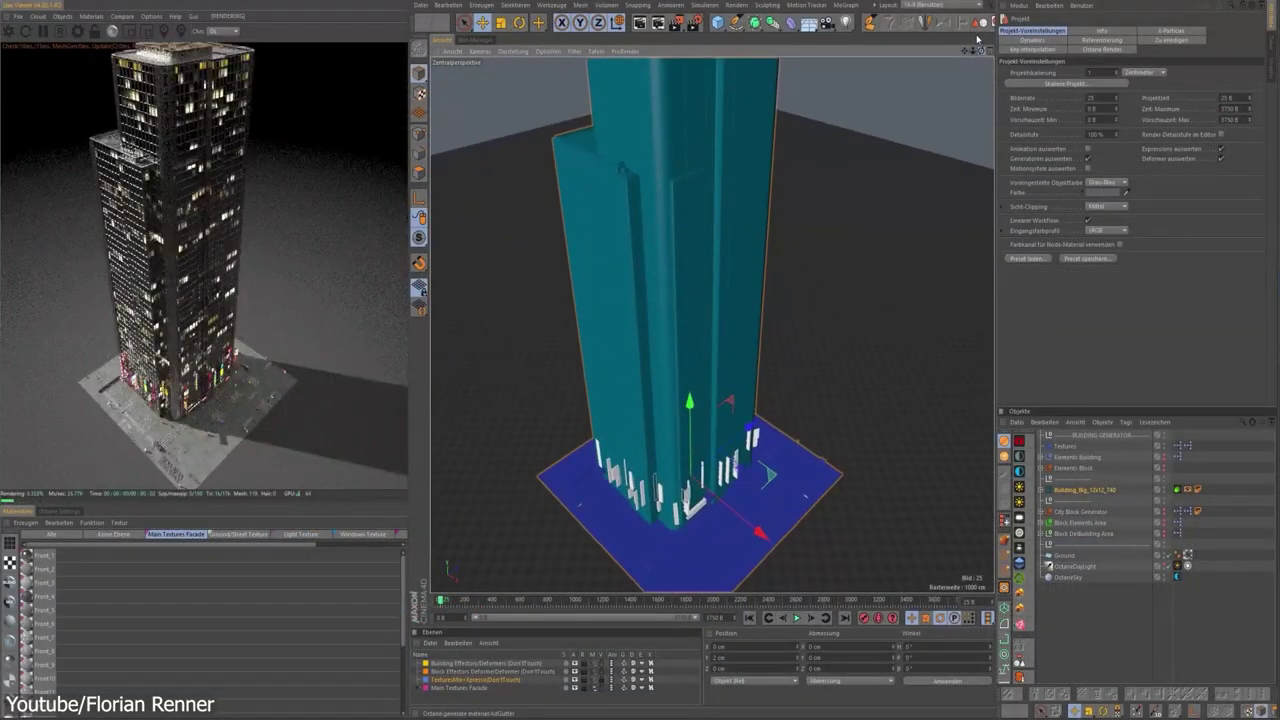
Step: Generate a new Building_Big variation and set Roof Texture and Ground Tiles to option 1
{"action": "left_click", "coordinate": [1080, 490]}
{"action": "left_click", "coordinate": [1089, 128]}
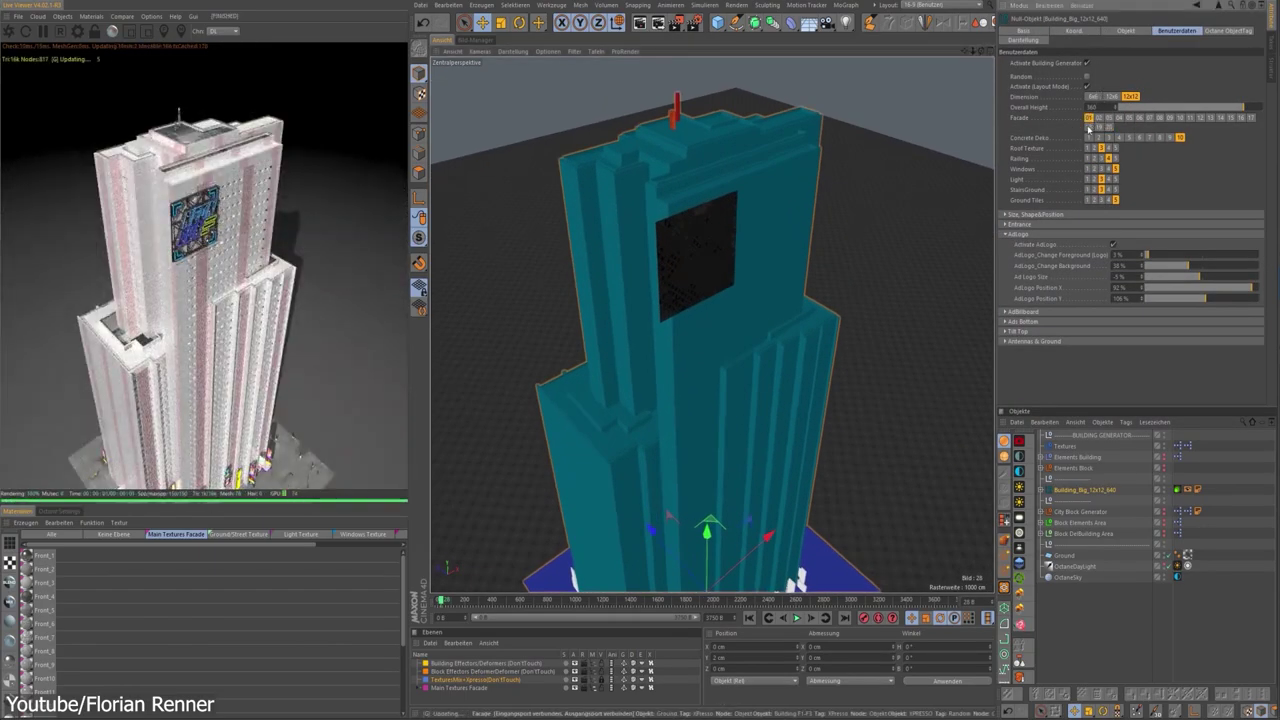
{"action": "left_click", "coordinate": [1088, 147]}
{"action": "left_click", "coordinate": [1088, 200]}
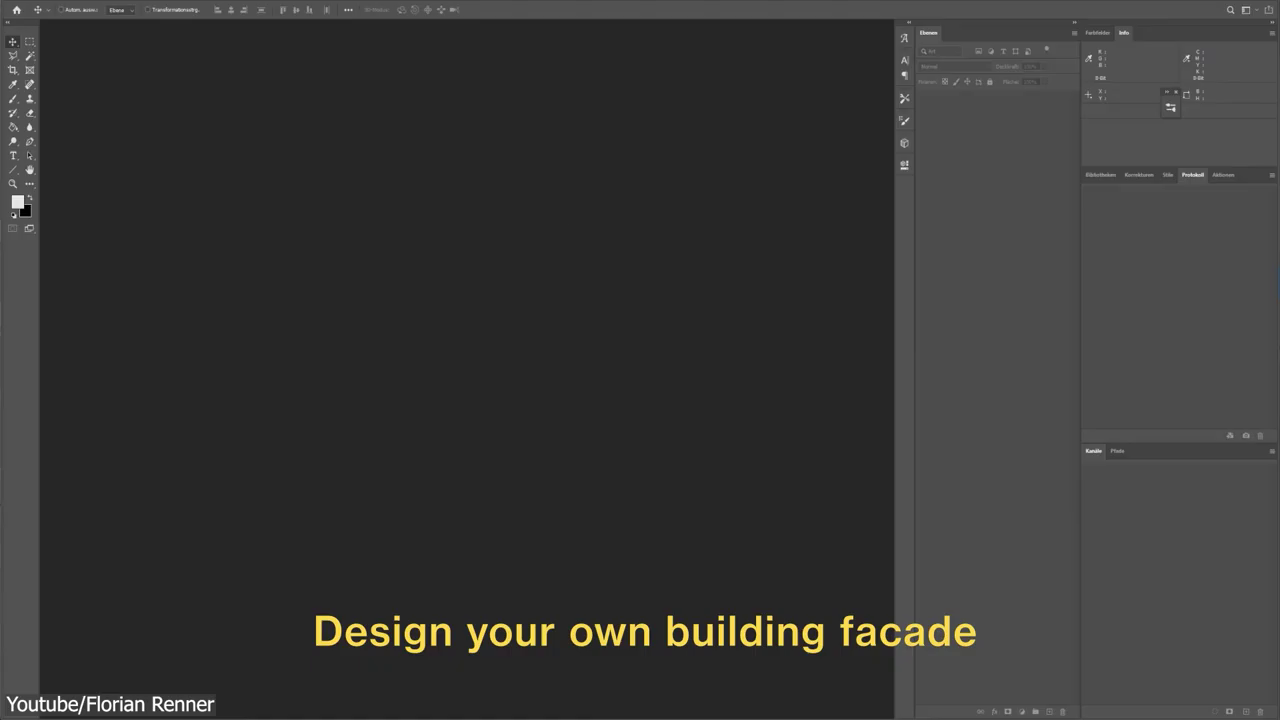
Step: Open Facade_Displacement_Template.psd and fill its canvas black with the Paint Bucket
{"action": "left_click", "coordinate": [30, 1]}
{"action": "left_click", "coordinate": [45, 20]}
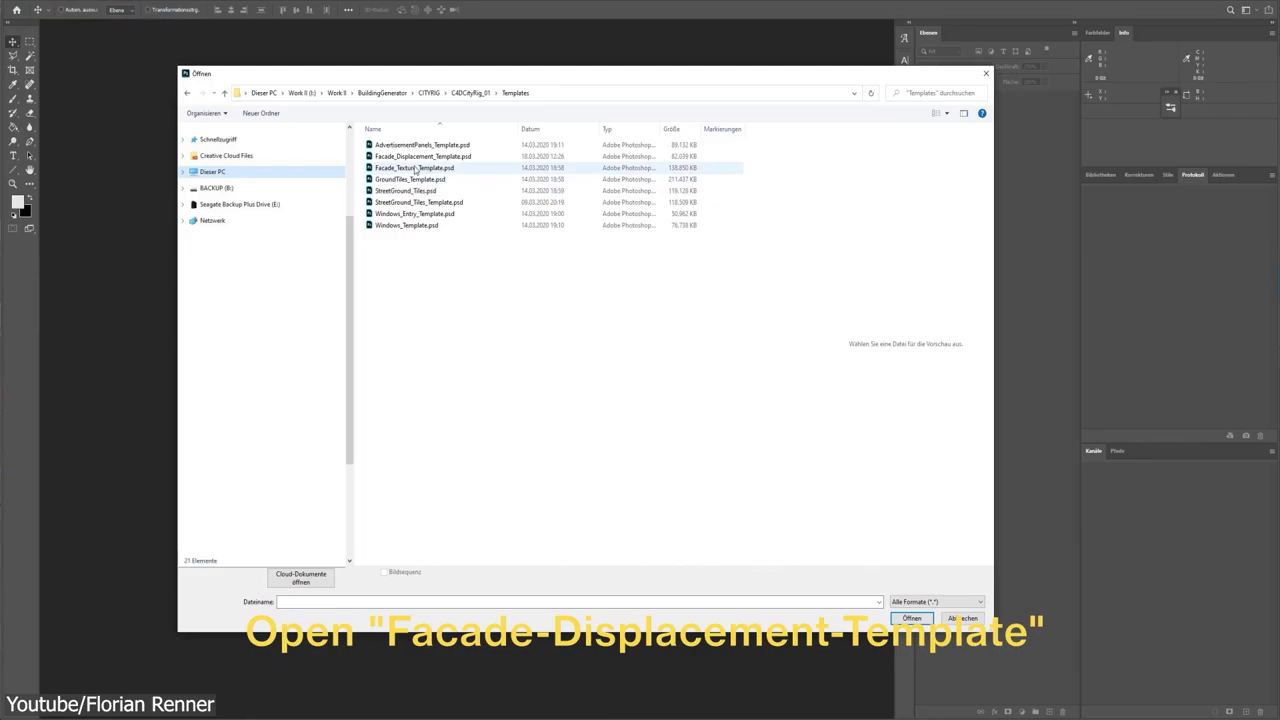
{"action": "left_click", "coordinate": [457, 163]}
{"action": "left_click", "coordinate": [909, 689]}
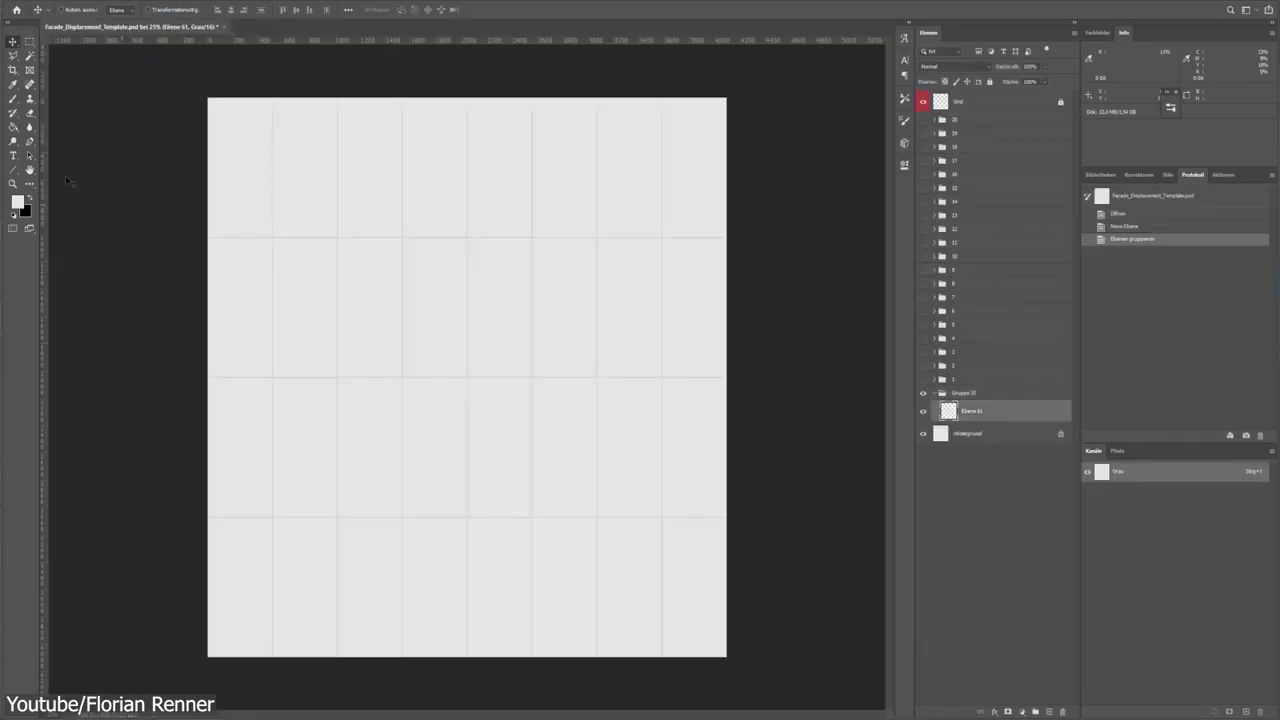
{"action": "left_click", "coordinate": [369, 301]}
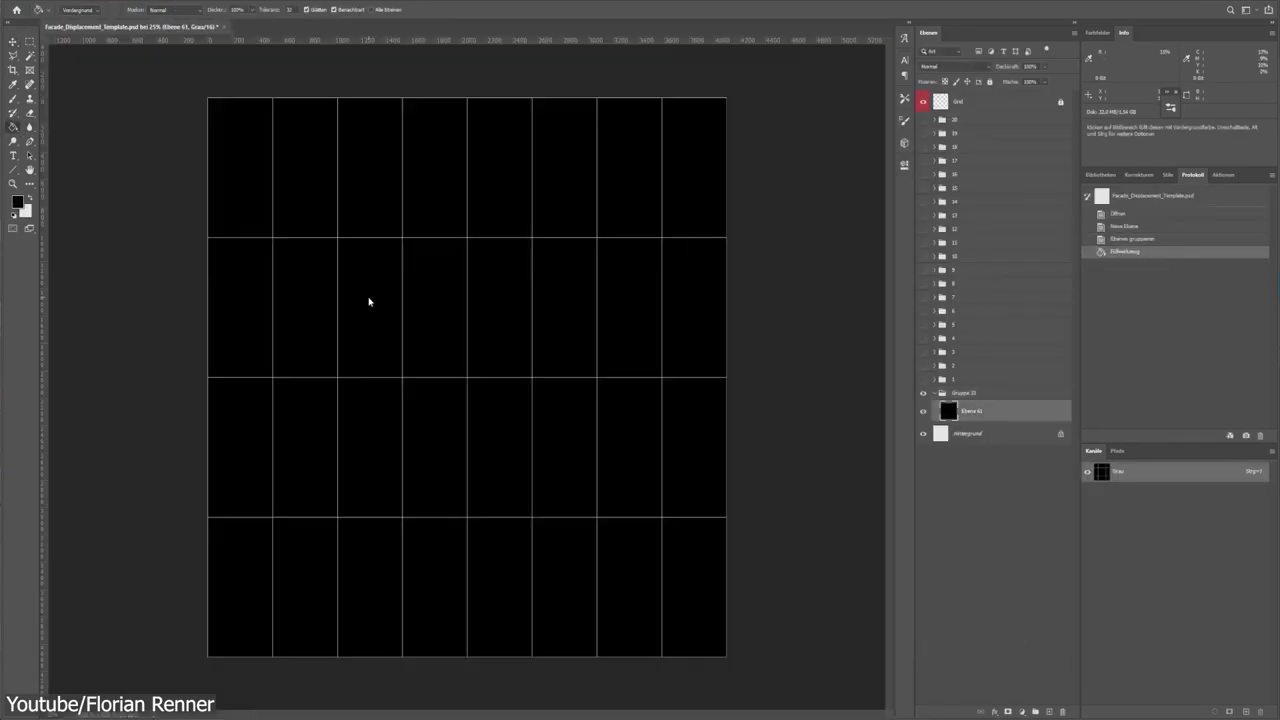
Step: Draw a white triangle lattice of diagonal and horizontal lines, then save it as Facade_Height_NEW.tif
{"action": "left_click_drag", "start_coordinate": [337, 377], "coordinate": [337, 372]}
{"action": "right_click", "coordinate": [340, 234]}
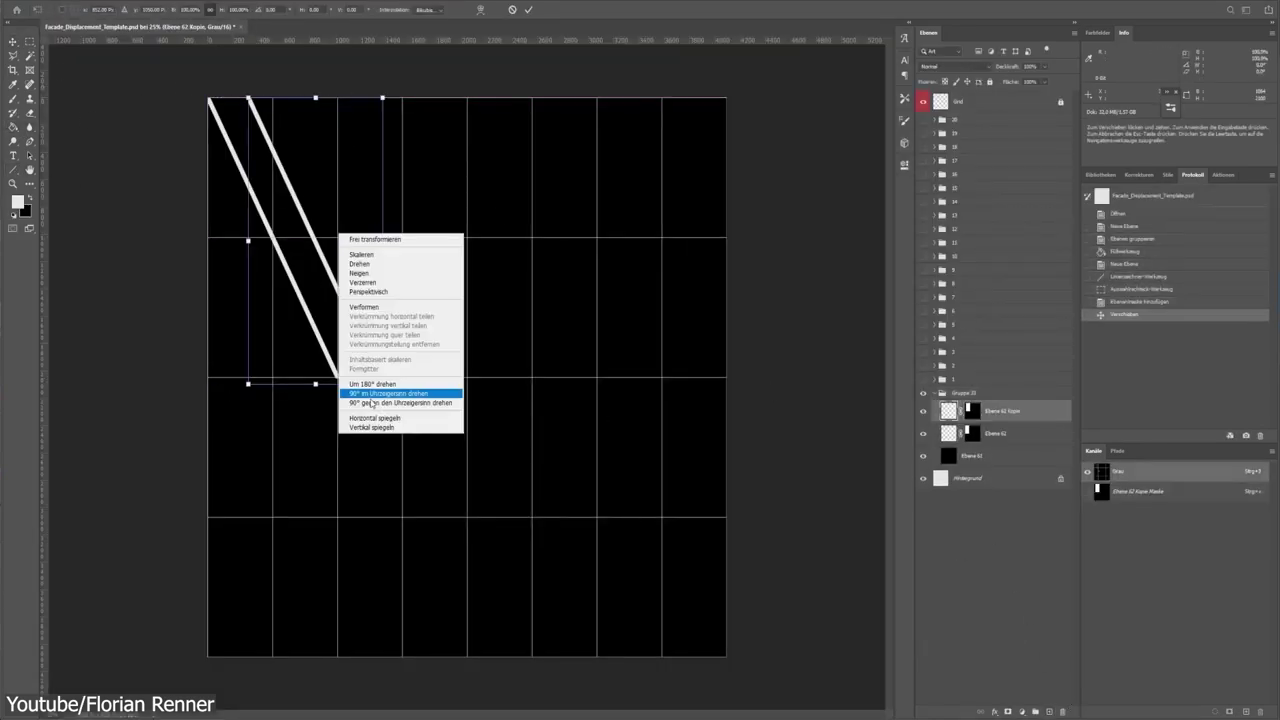
{"action": "left_click", "coordinate": [400, 391]}
{"action": "left_click_drag", "start_coordinate": [363, 296], "coordinate": [608, 449]}
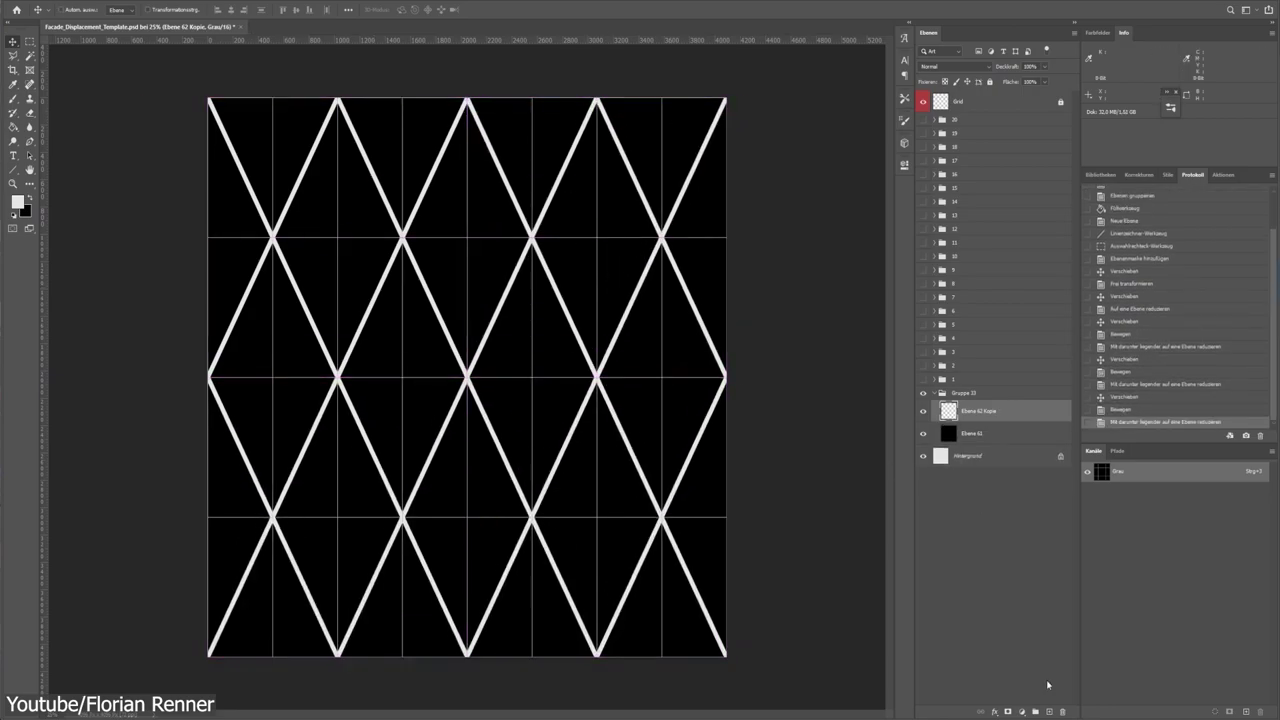
{"action": "left_click_drag", "start_coordinate": [208, 232], "coordinate": [726, 242]}
{"action": "mouse_move", "coordinate": [400, 240]}
{"action": "left_mouse_down"}
{"action": "mouse_move", "coordinate": [486, 443]}
{"action": "mouse_move", "coordinate": [486, 371]}
{"action": "left_mouse_up"}
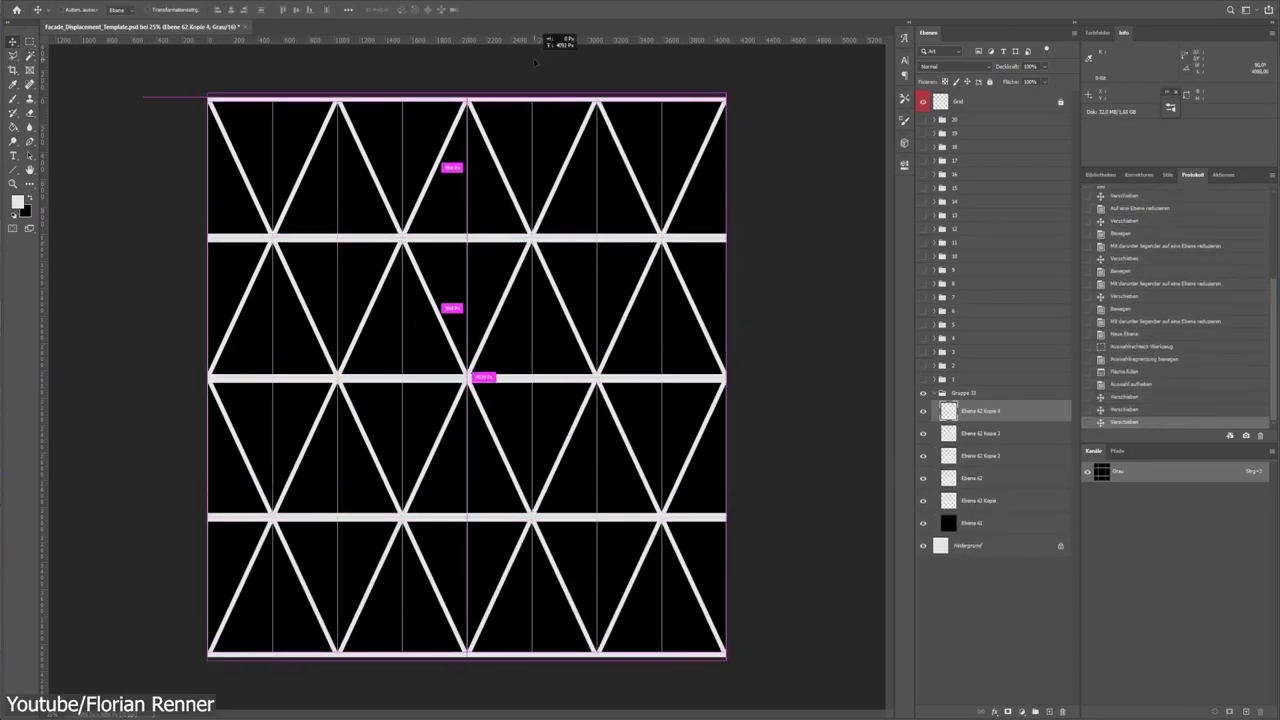
{"action": "key", "text": "ctrl+shift+s"}
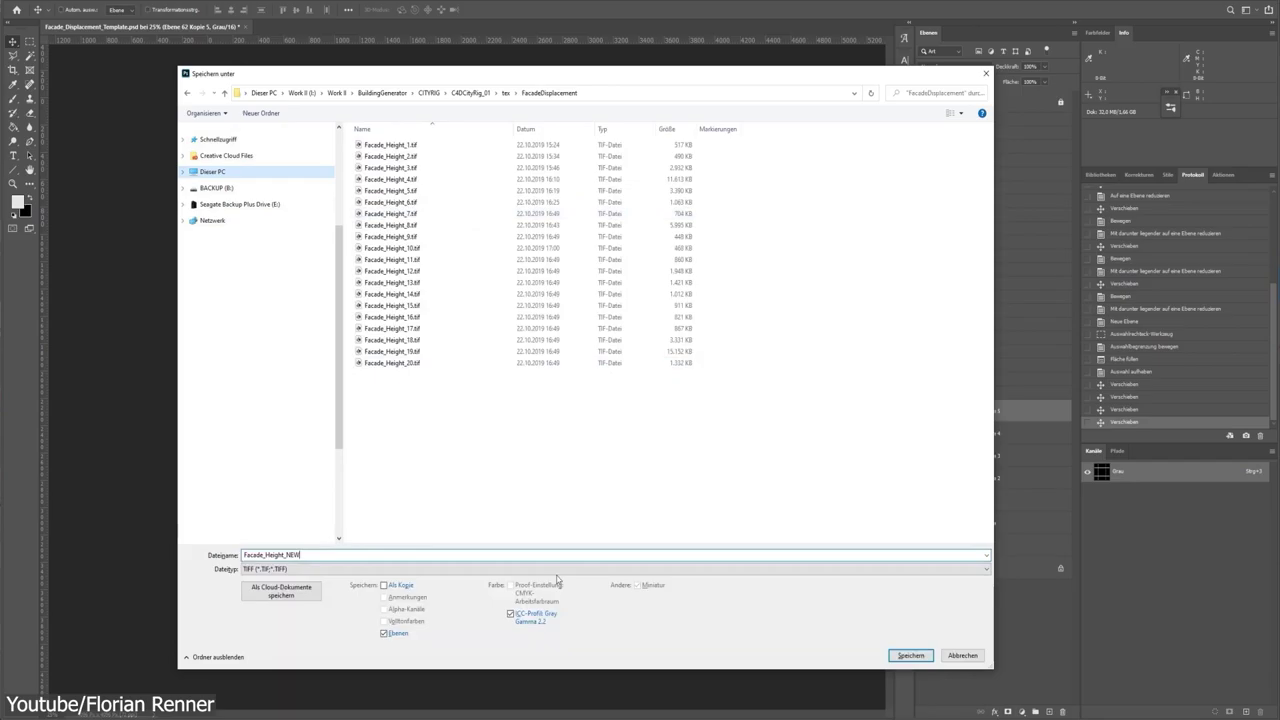
{"action": "key", "text": "Return"}
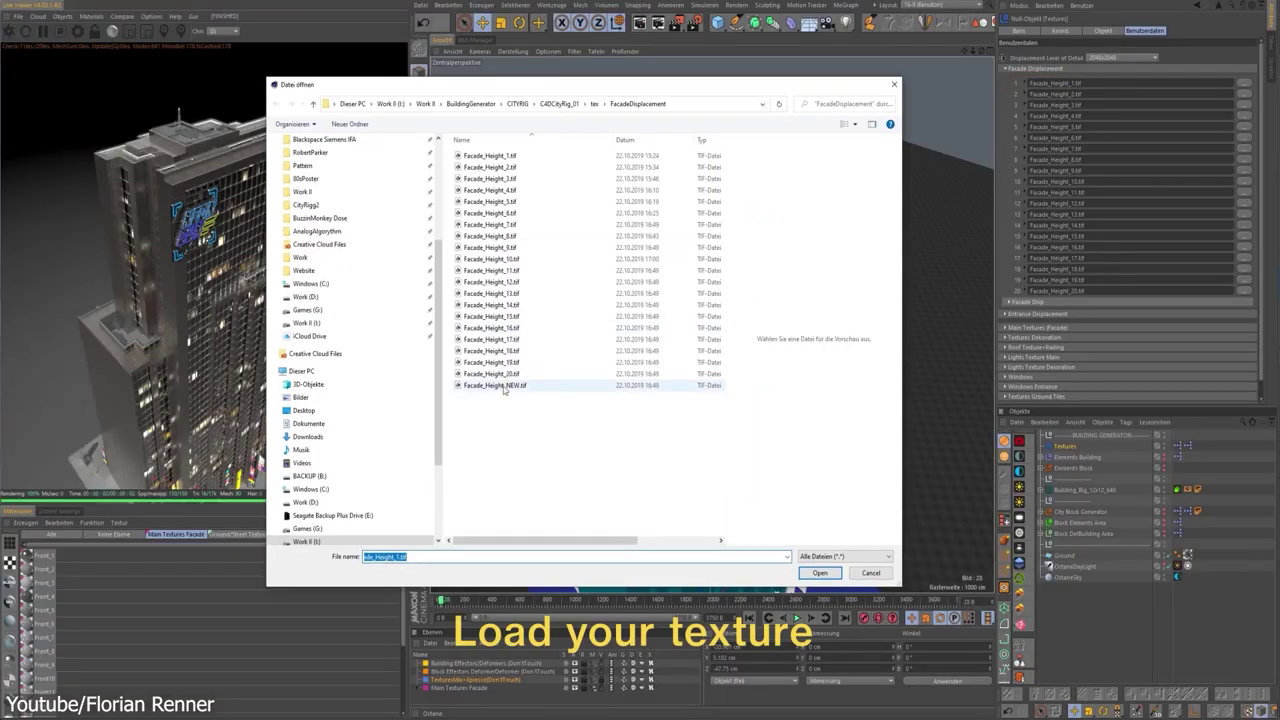
Step: Load Facade_Height_NEW.tif into the first Facade Displacement slot
{"action": "double_click", "coordinate": [494, 385]}
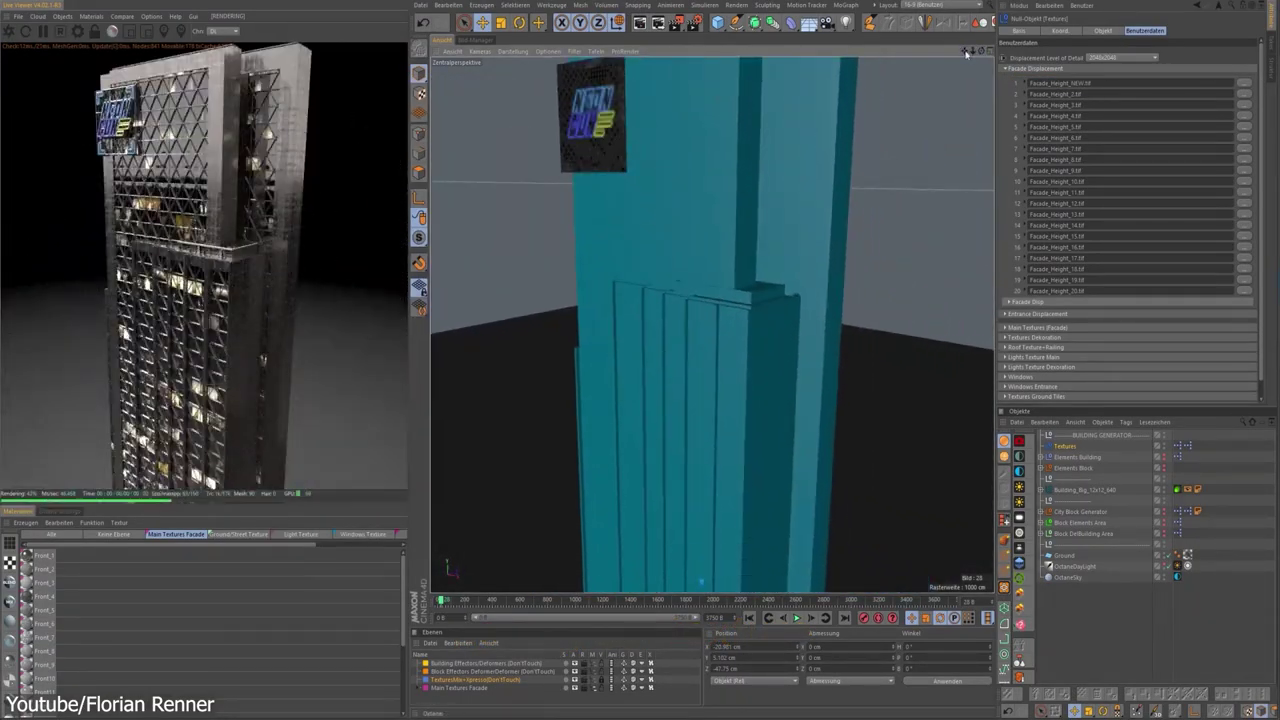
{"action": "left_click_drag", "start_coordinate": [966, 52], "coordinate": [940, 70]}
{"action": "left_click", "coordinate": [1004, 68]}
Step: Expand Main Textures (Facade) and open the Front10 material's image texture settings
{"action": "left_click", "coordinate": [1004, 91]}
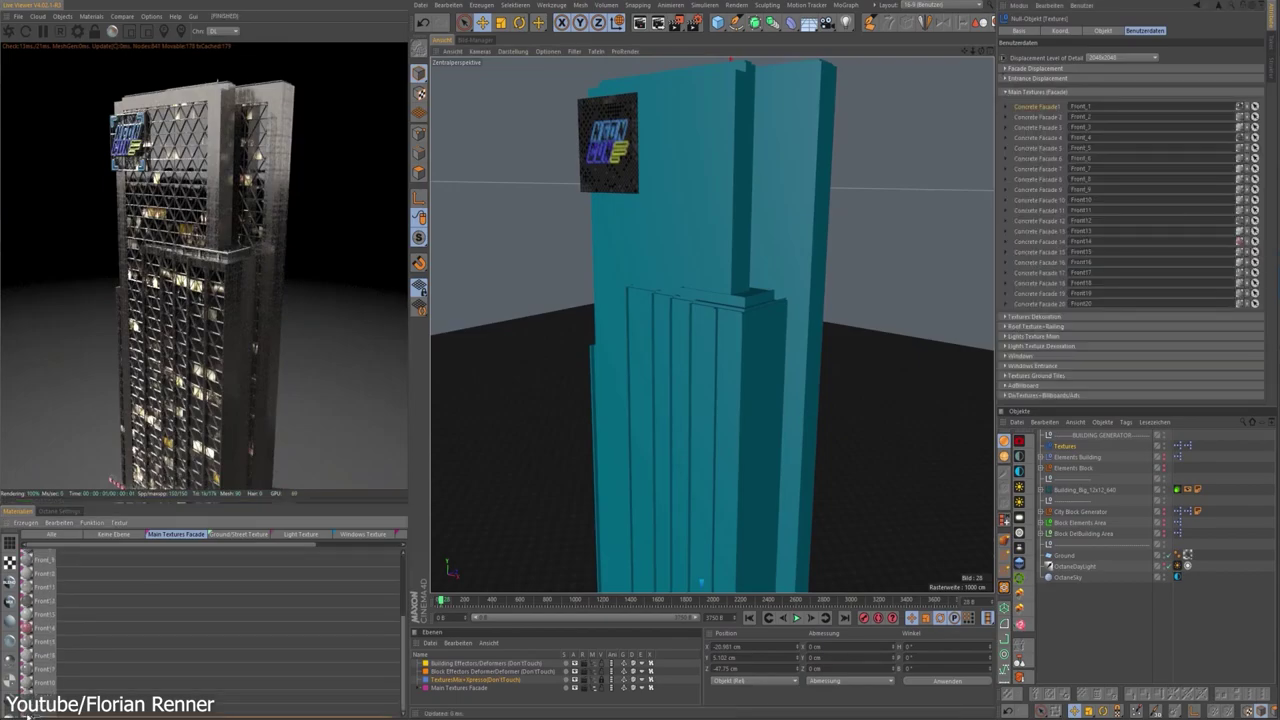
{"action": "left_click", "coordinate": [1081, 199]}
{"action": "double_click", "coordinate": [63, 665]}
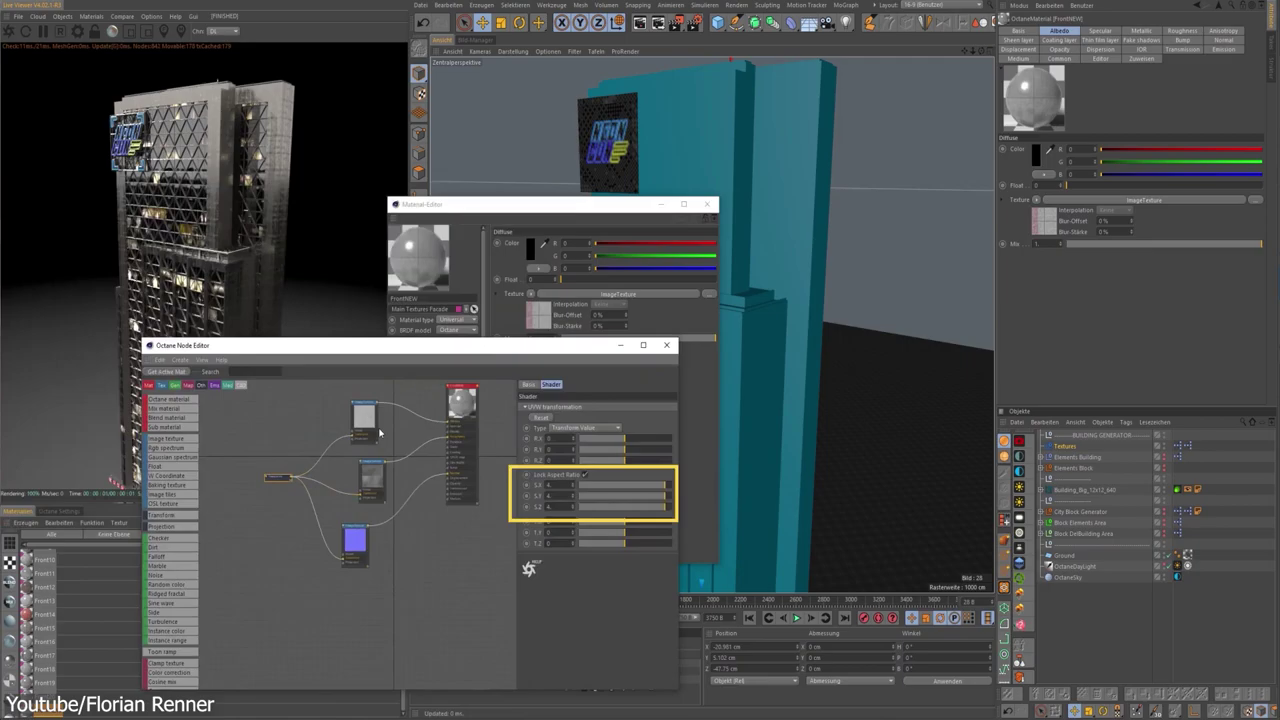
{"action": "left_click", "coordinate": [376, 428]}
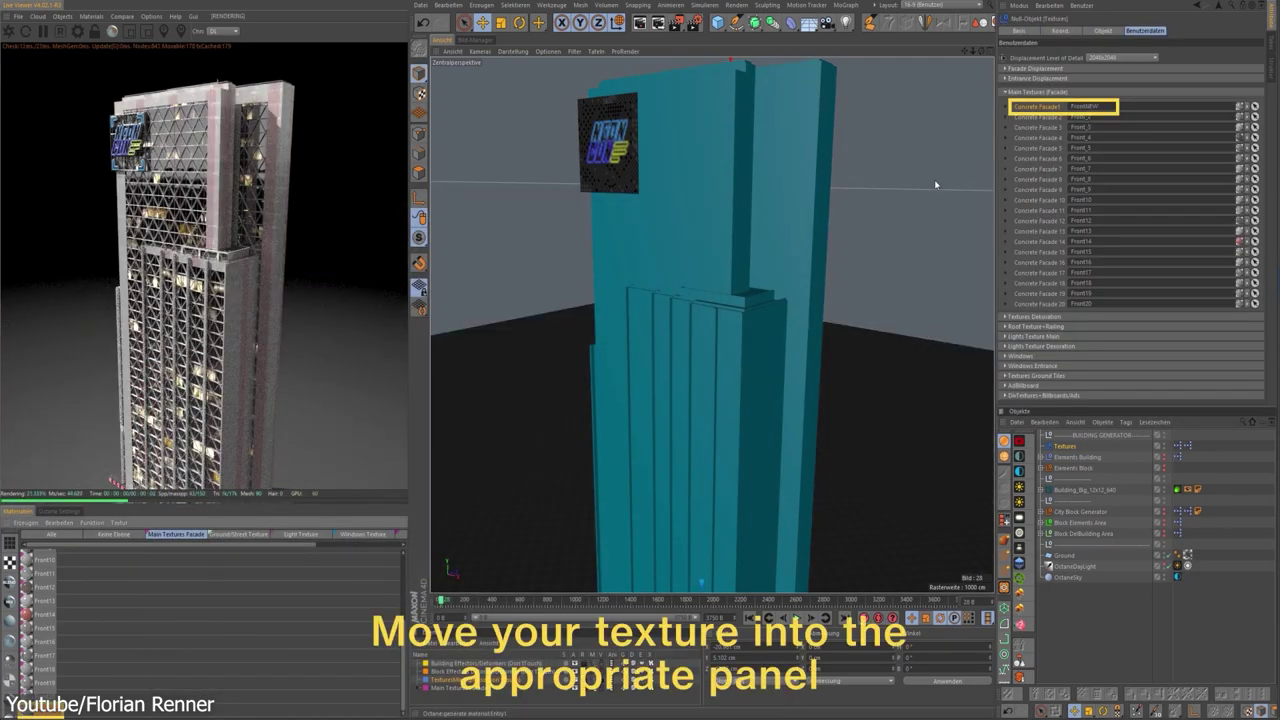
Step: Zoom out in the viewport to frame the entire re-rendered tower
{"action": "left_click_drag", "start_coordinate": [975, 52], "coordinate": [960, 80]}
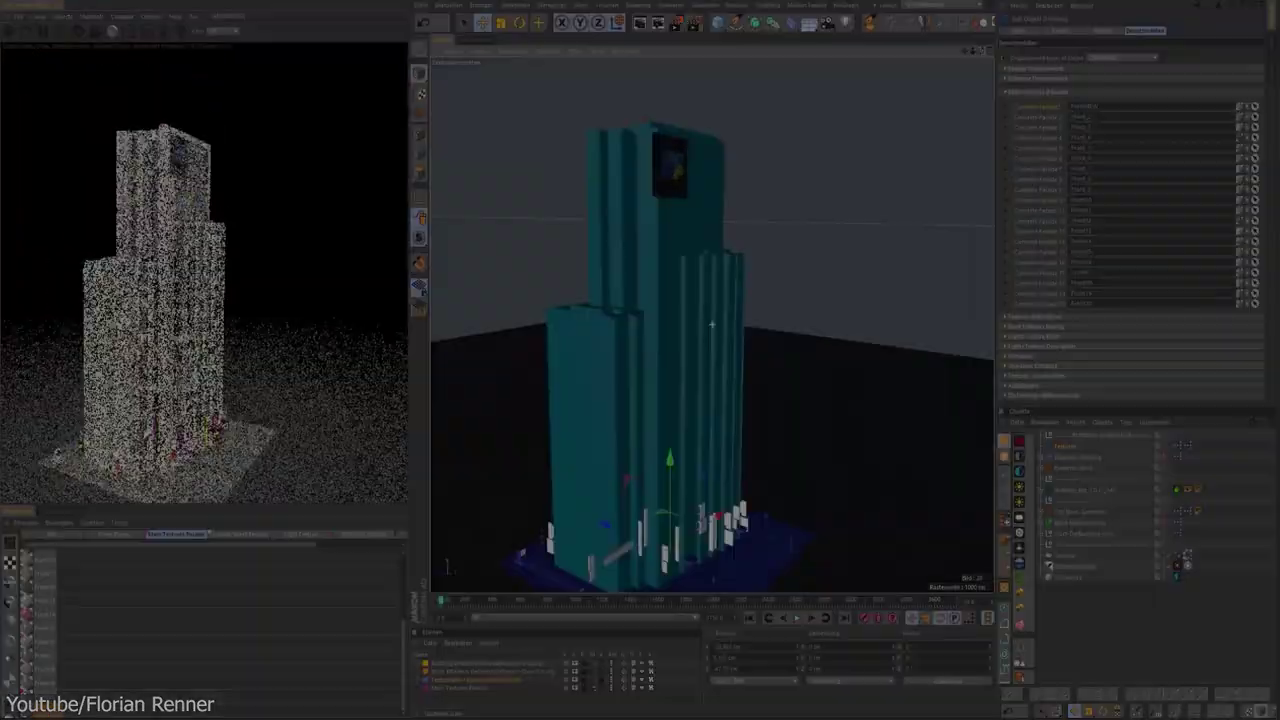